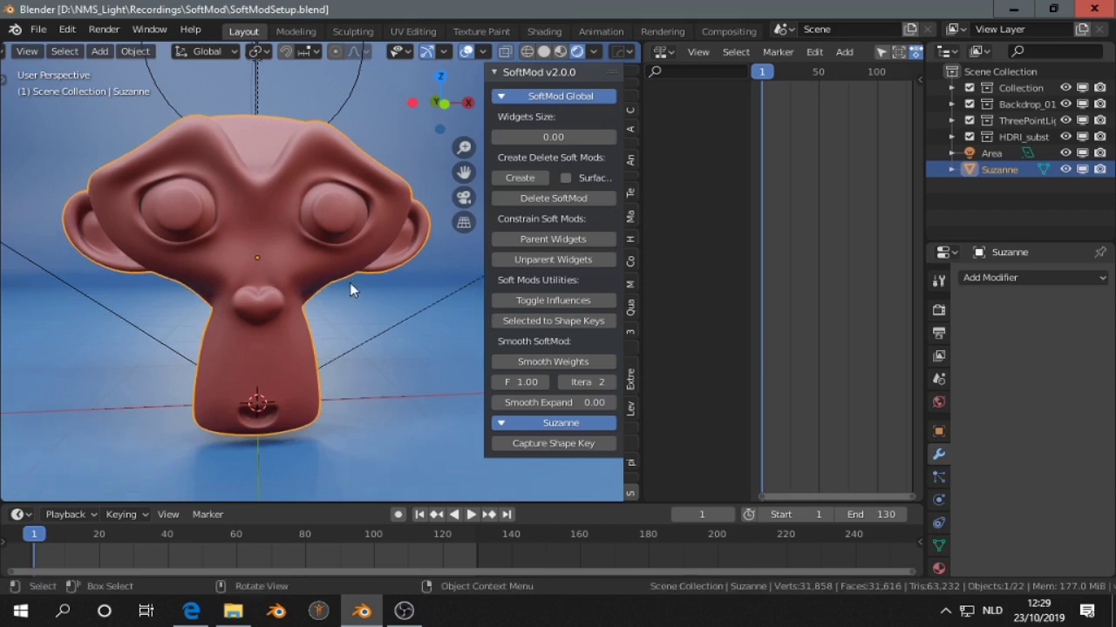
Step: Create a SoftMod on the front of Suzanne's left eye
key("KP_8")
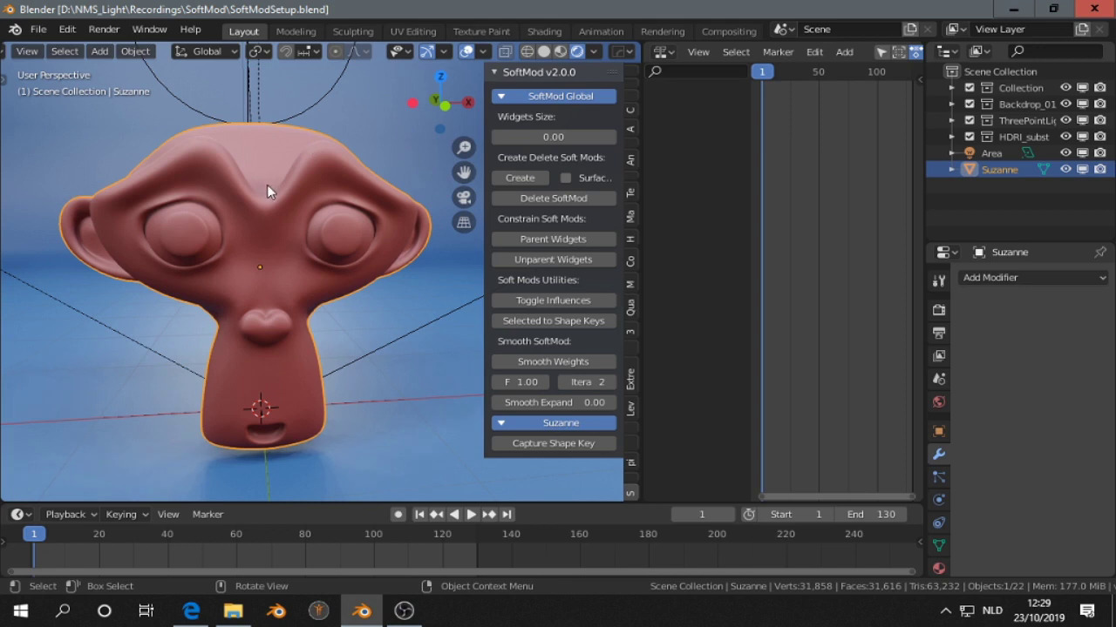
left_click(519, 178)
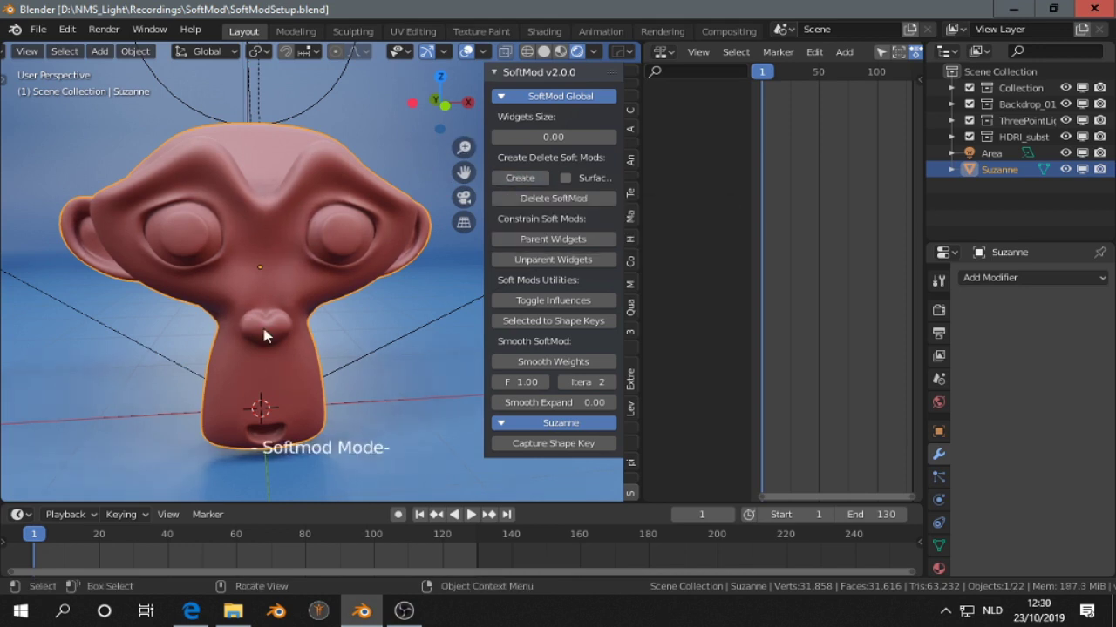
left_click(366, 254)
middle_click_drag(366, 255, 260, 313)
scroll(260, 313, "up", 3)
middle_click_drag(254, 269, 209, 325)
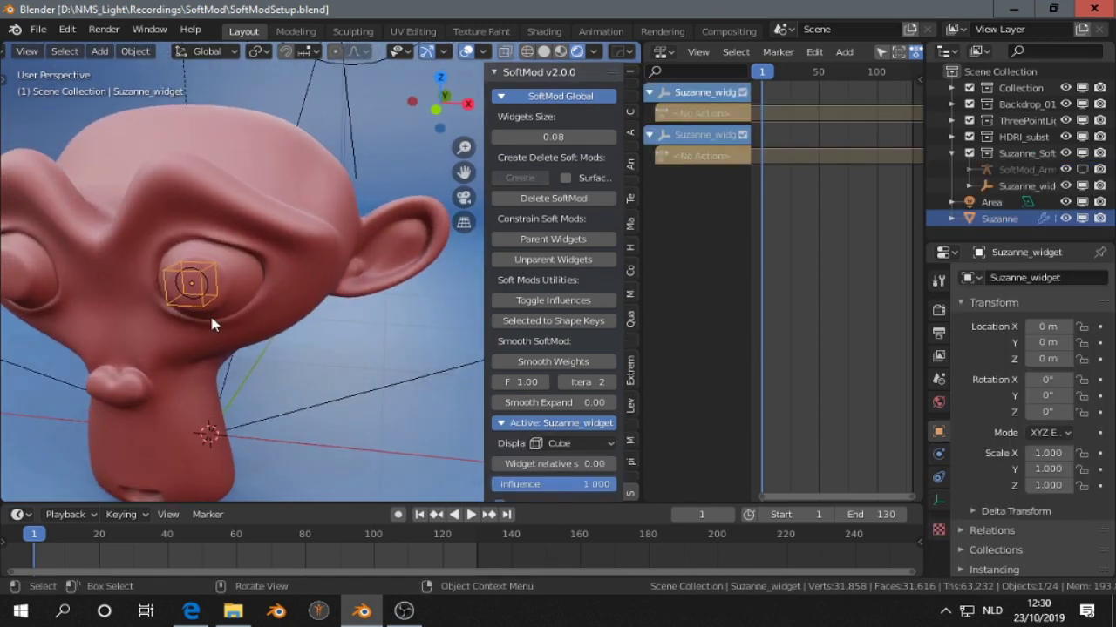
Step: Try scaling up the left-eye SoftMod widget and pulling it forward along the Y axis
key("s")
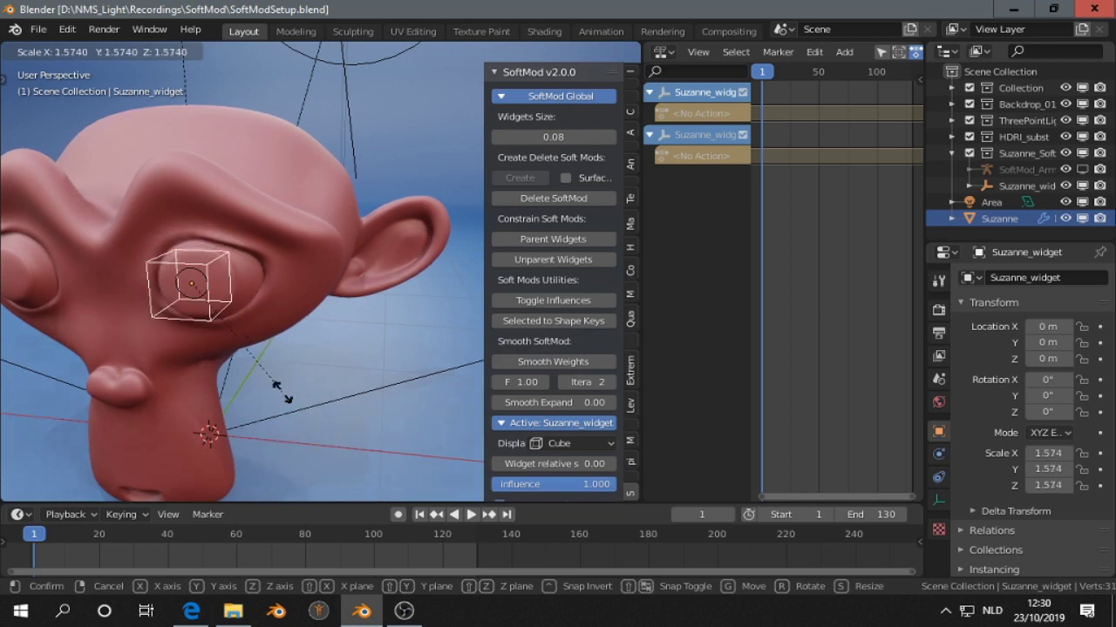
key("Escape")
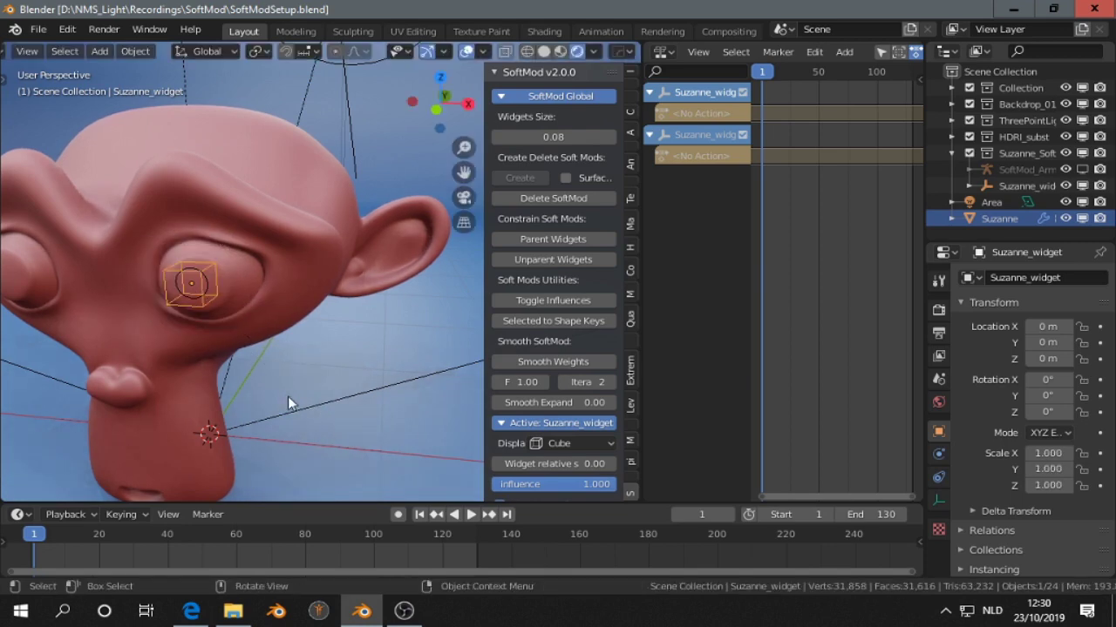
key("g")
key("y")
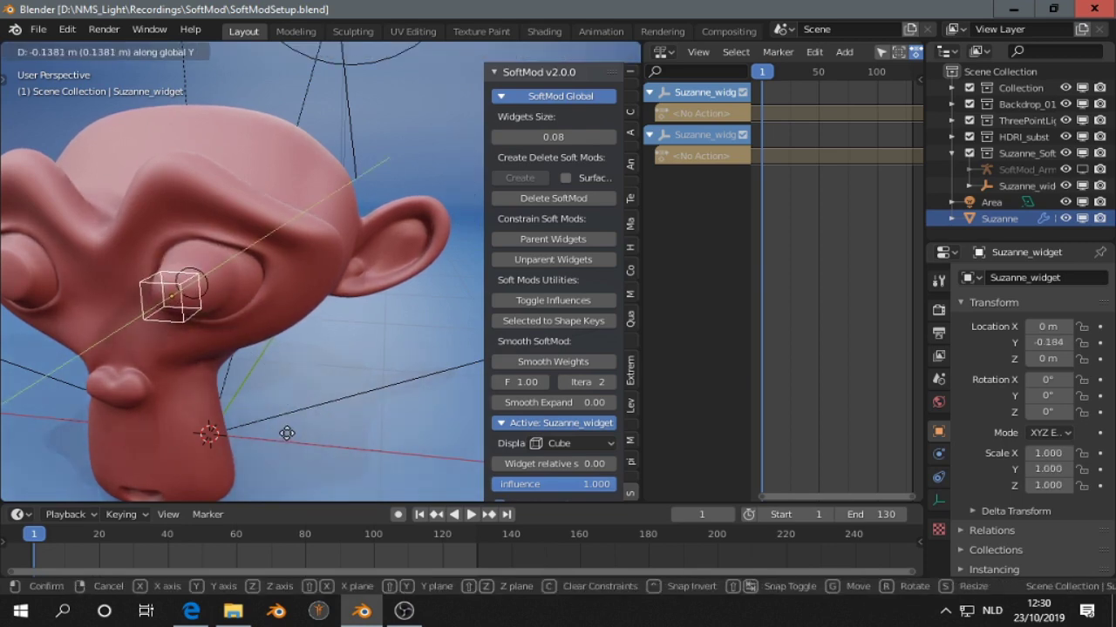
key("Escape")
middle_click_drag(296, 409, 332, 375)
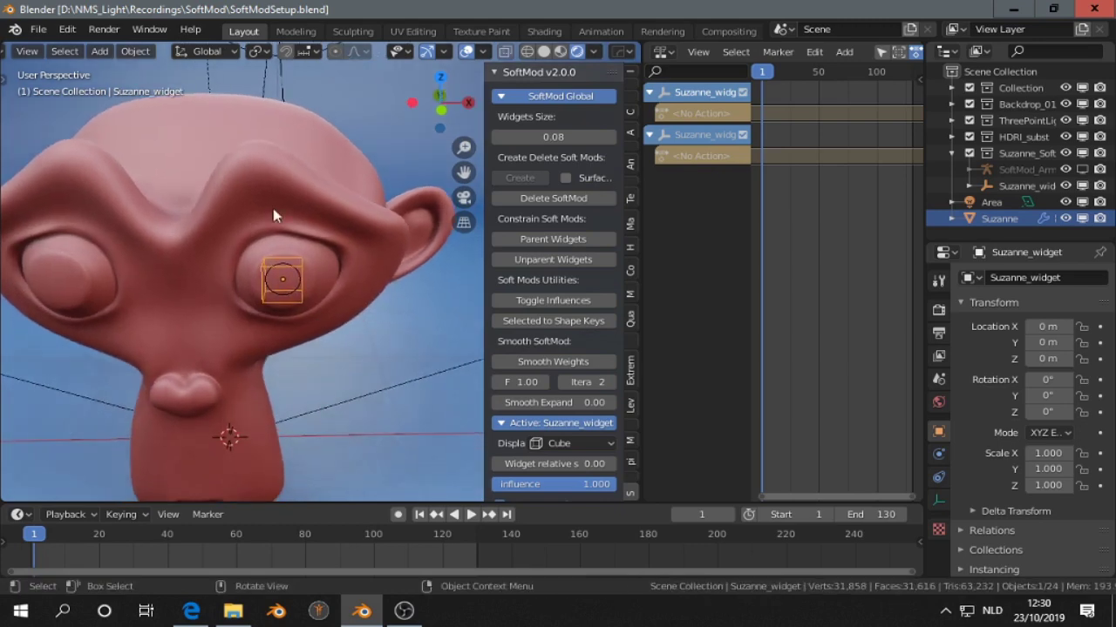
Step: Activate symmetry for the SoftMod widget on Suzanne's left eye
left_click(256, 182)
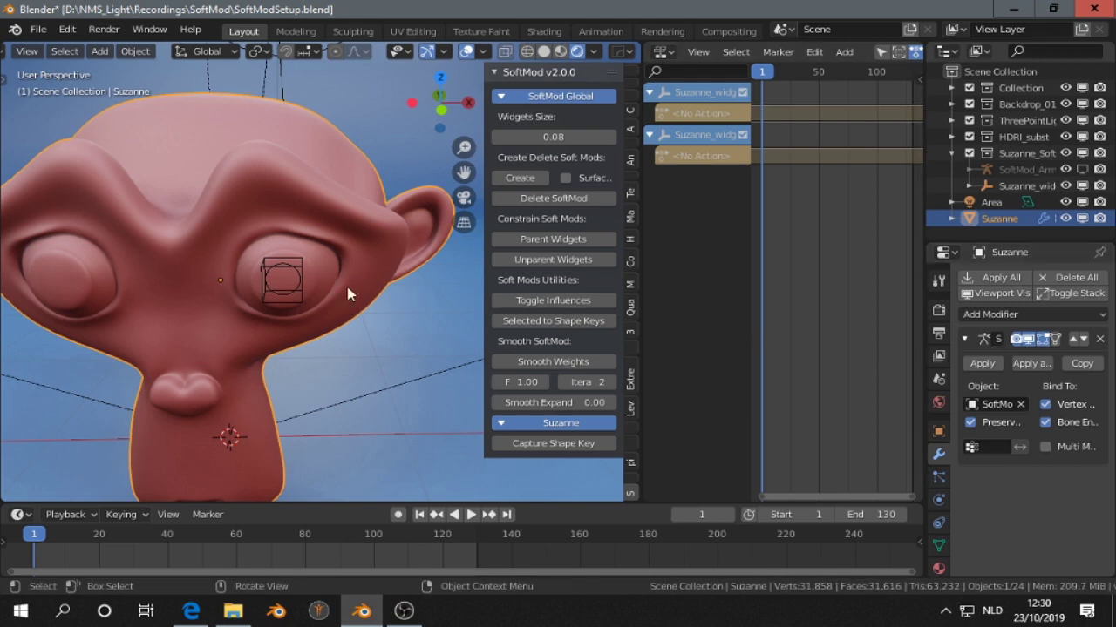
left_click(300, 288)
middle_click_drag(331, 267, 341, 254)
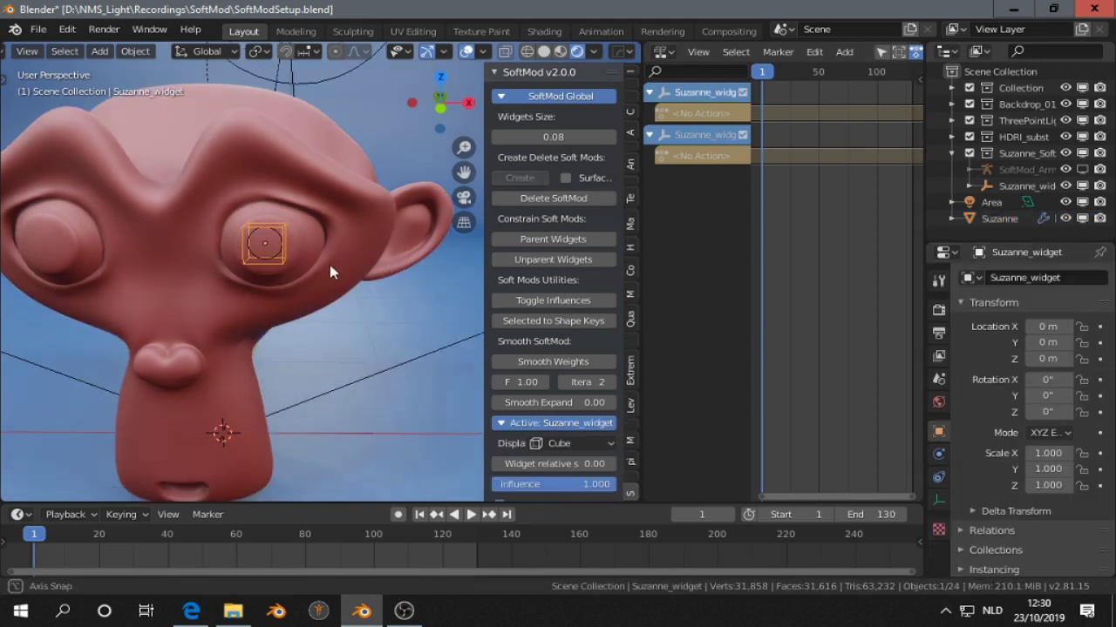
scroll(535, 318, "down", 5)
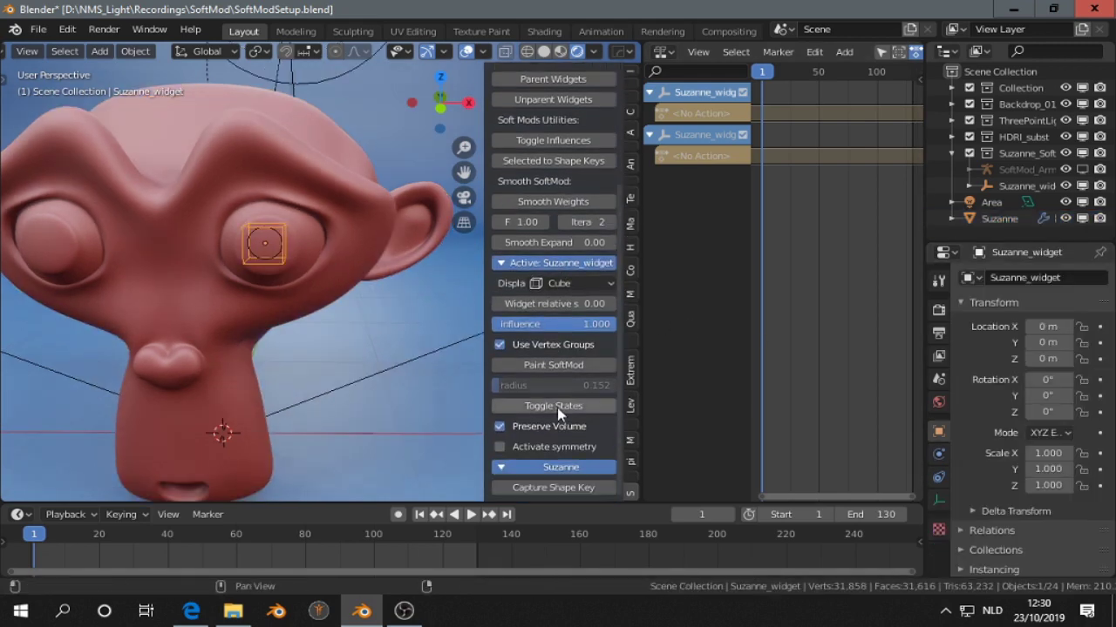
left_click(562, 447)
scroll(575, 422, "down", 1)
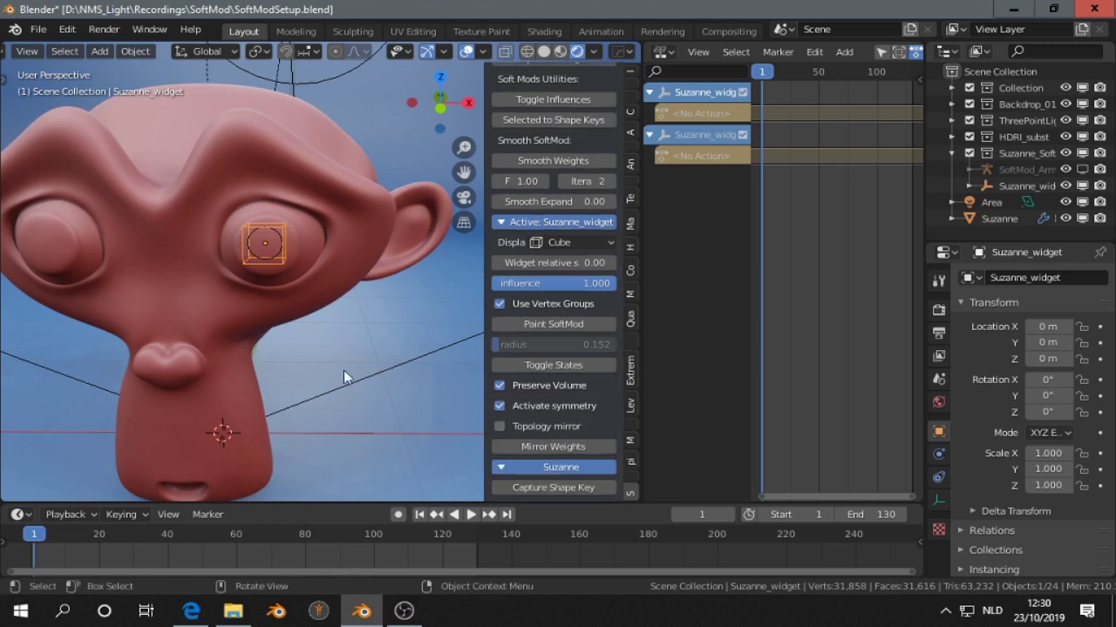
Step: Try moving the symmetric left-eye widget inward and outward along the Y axis and scaling it up
key("g")
key("y")
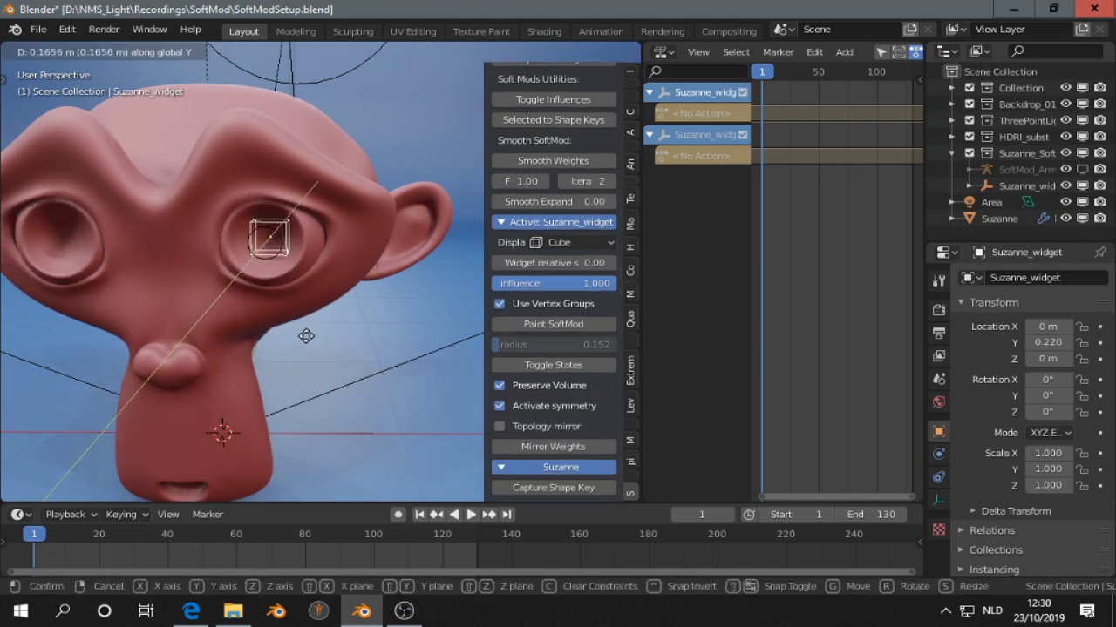
right_click(298, 367)
middle_click_drag(300, 364, 325, 363)
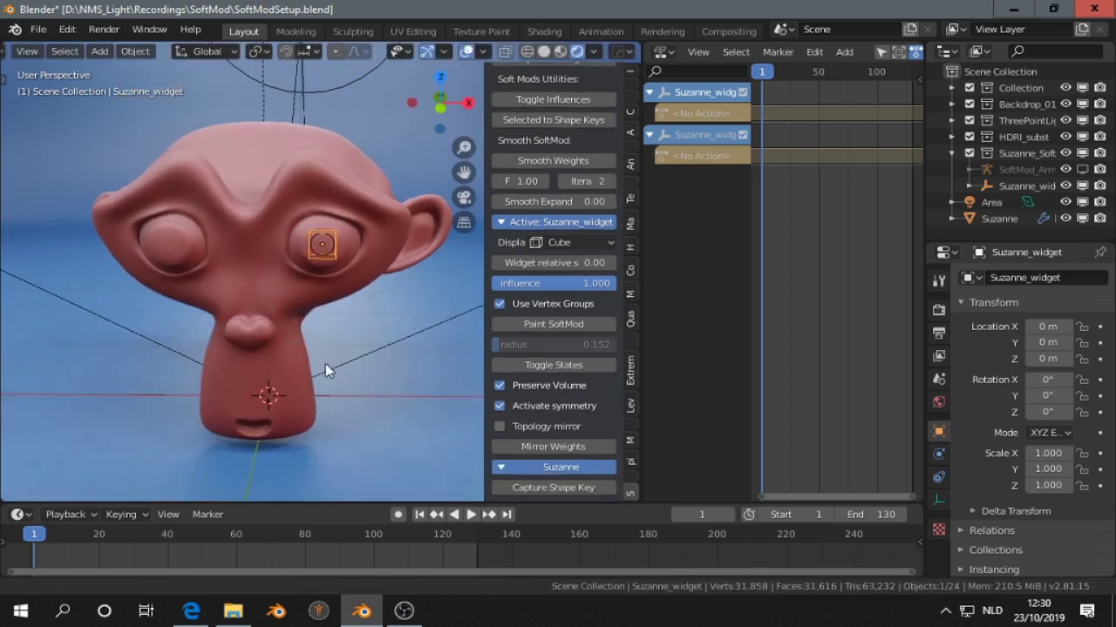
key("g")
key("y")
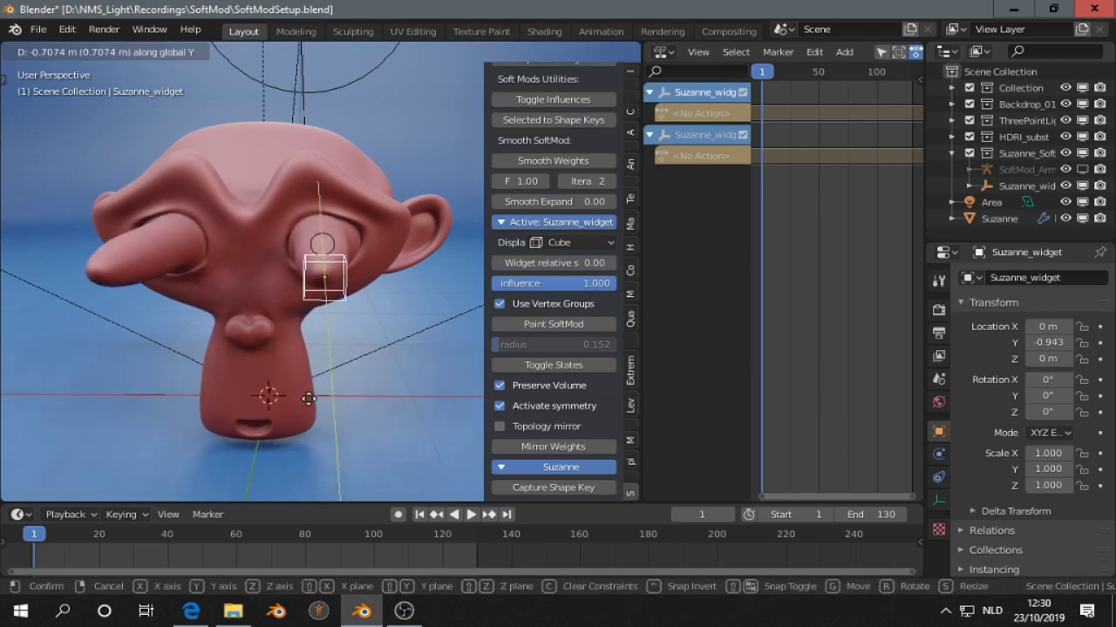
right_click(314, 392)
key("s")
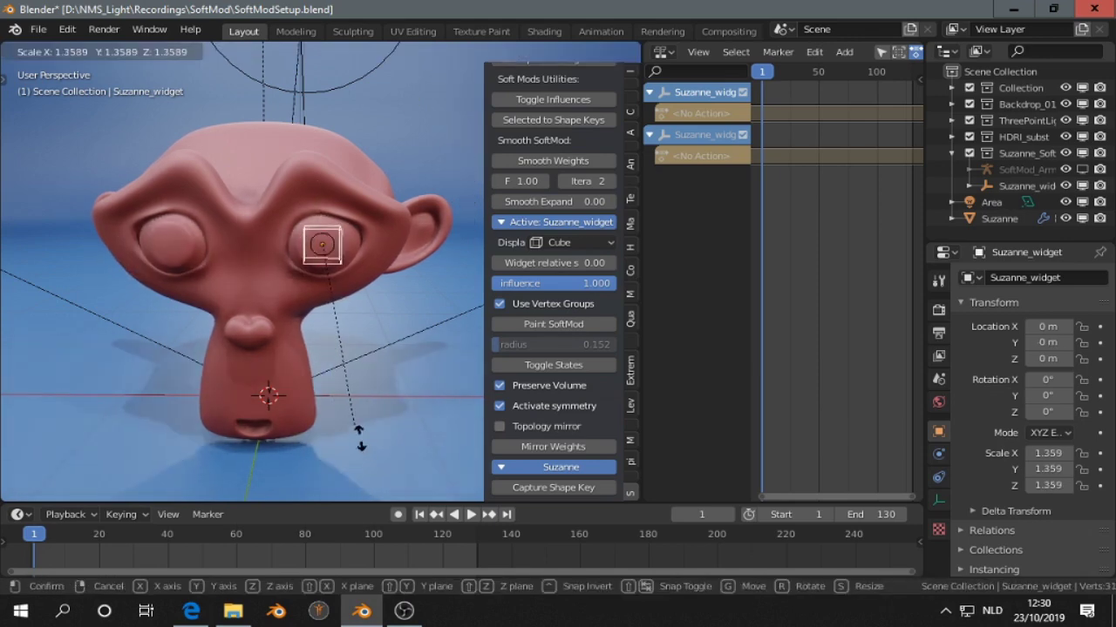
right_click(360, 392)
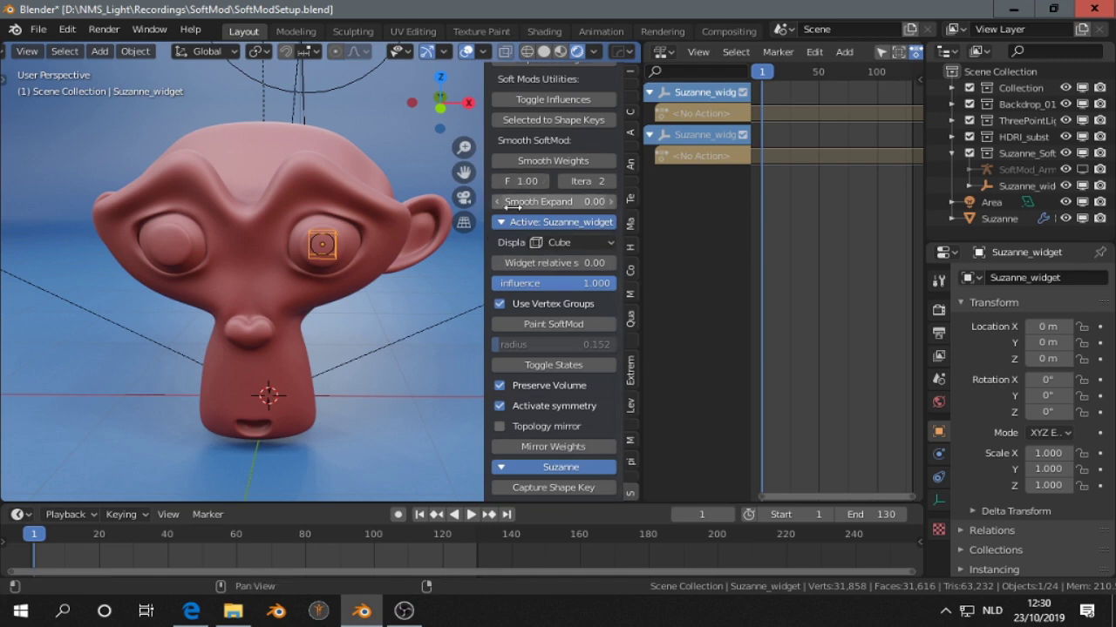
Step: Put the Suzanne mesh into Weight Paint mode and switch to the opposite group so the left eye's weights are active
left_click(313, 185)
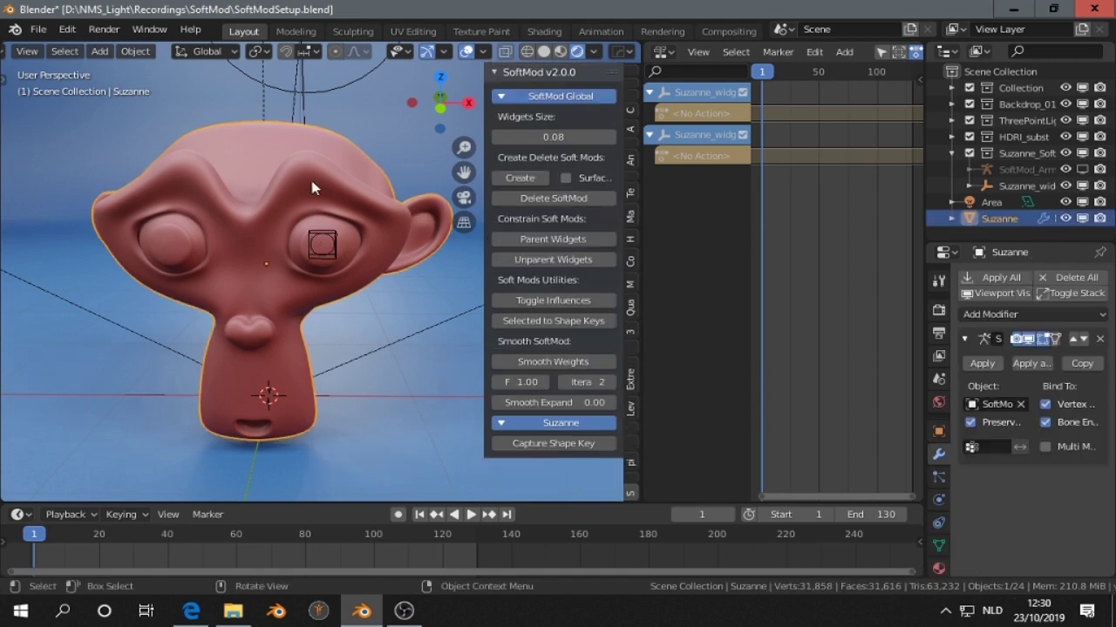
left_click(327, 235)
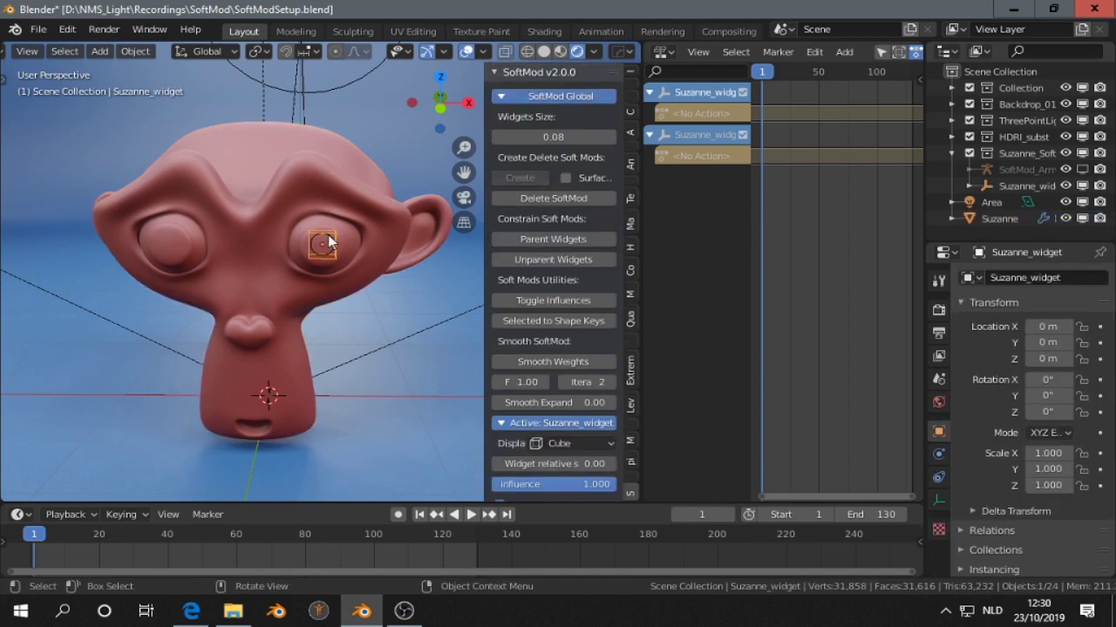
left_click(299, 189)
key("ctrl+Tab")
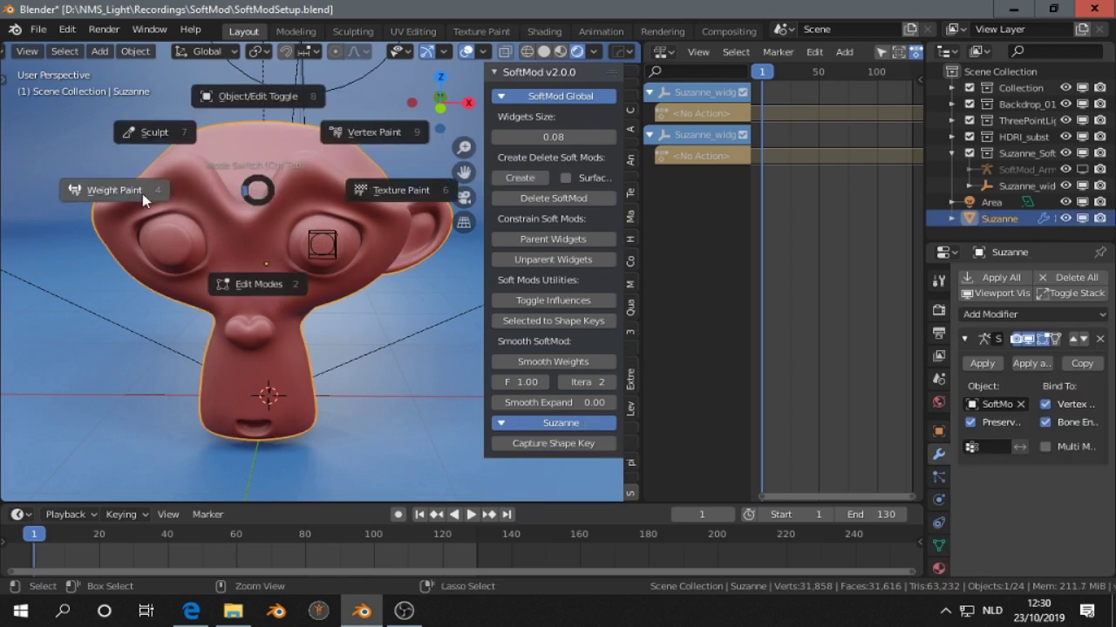
left_click(142, 193)
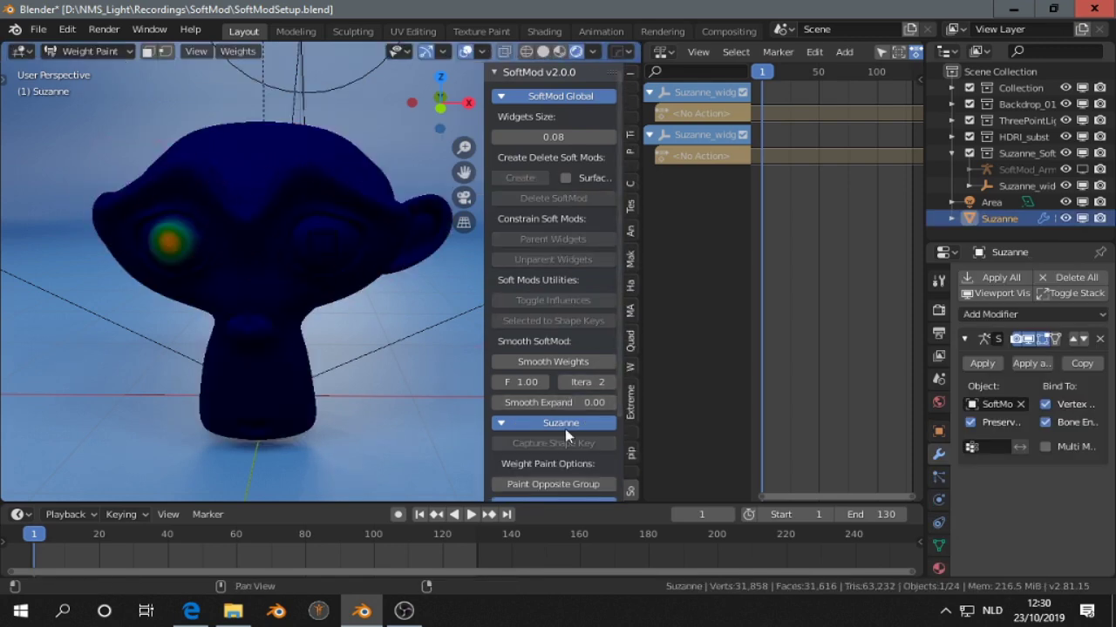
scroll(565, 429, "down", 2)
middle_click_drag(323, 293, 324, 299)
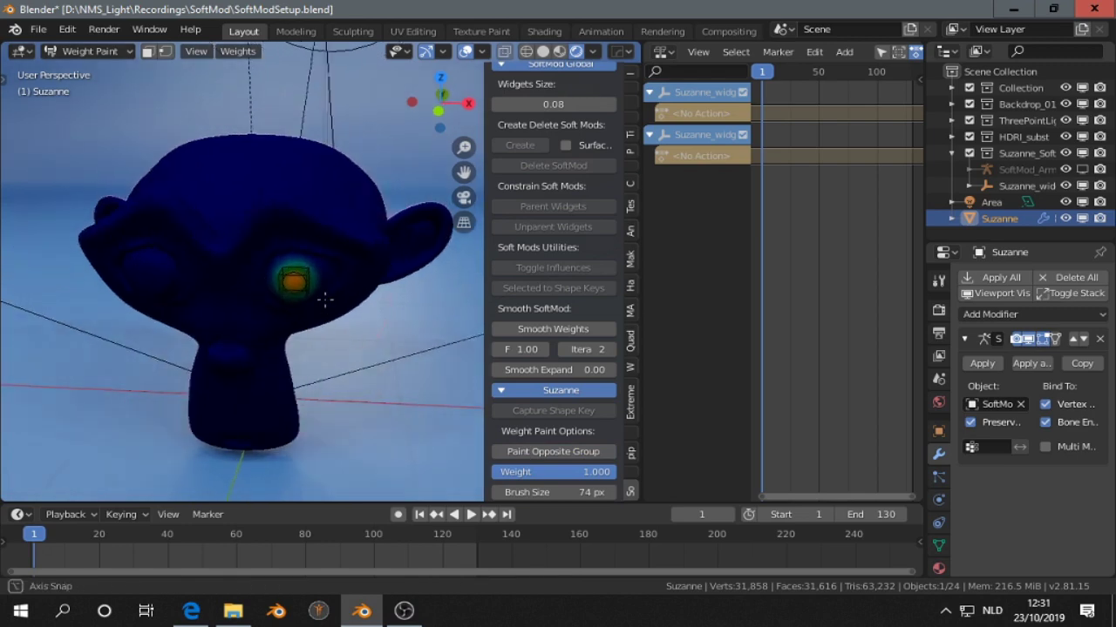
scroll(323, 294, "up", 2)
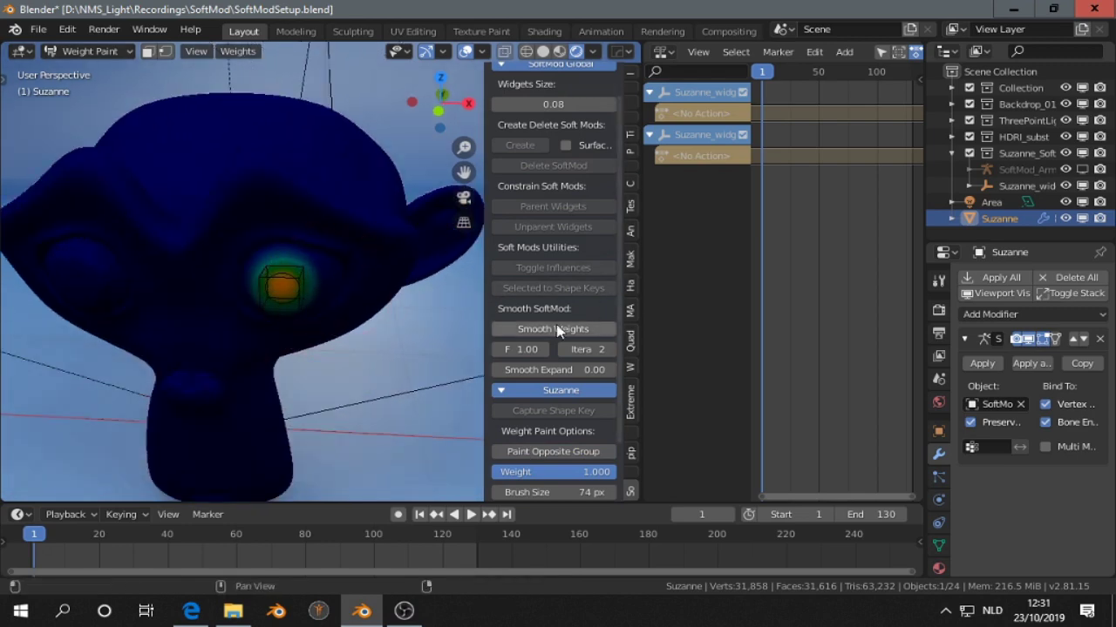
Step: Set Smooth Expand to 0.5 and repeatedly smooth the weights around Suzanne's left eye
left_click(556, 370)
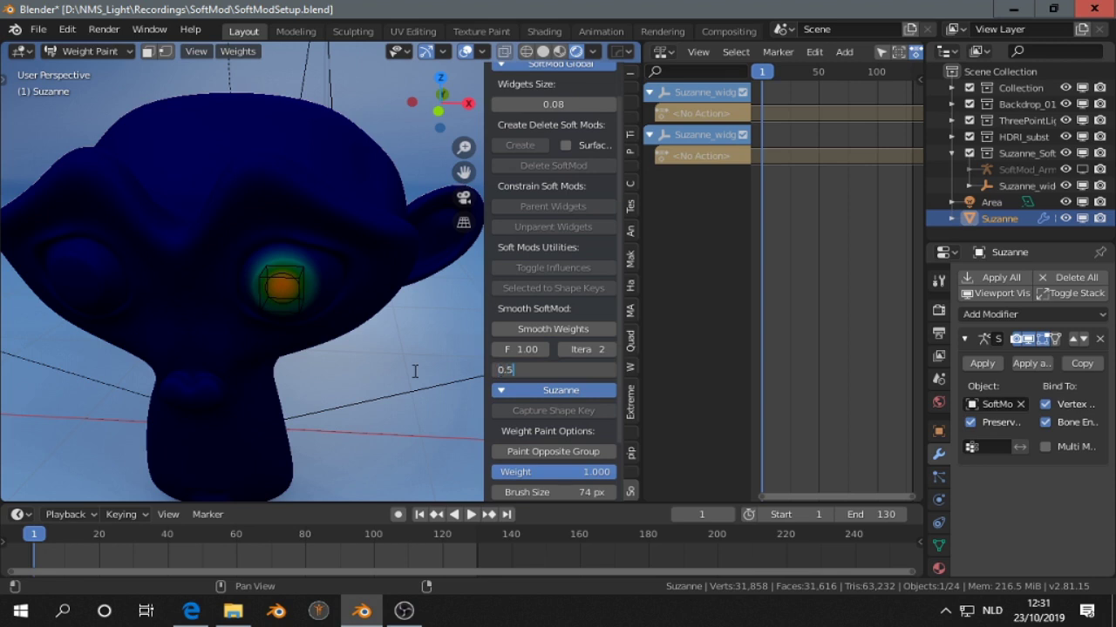
type("0.5")
key("Return")
left_click(540, 326)
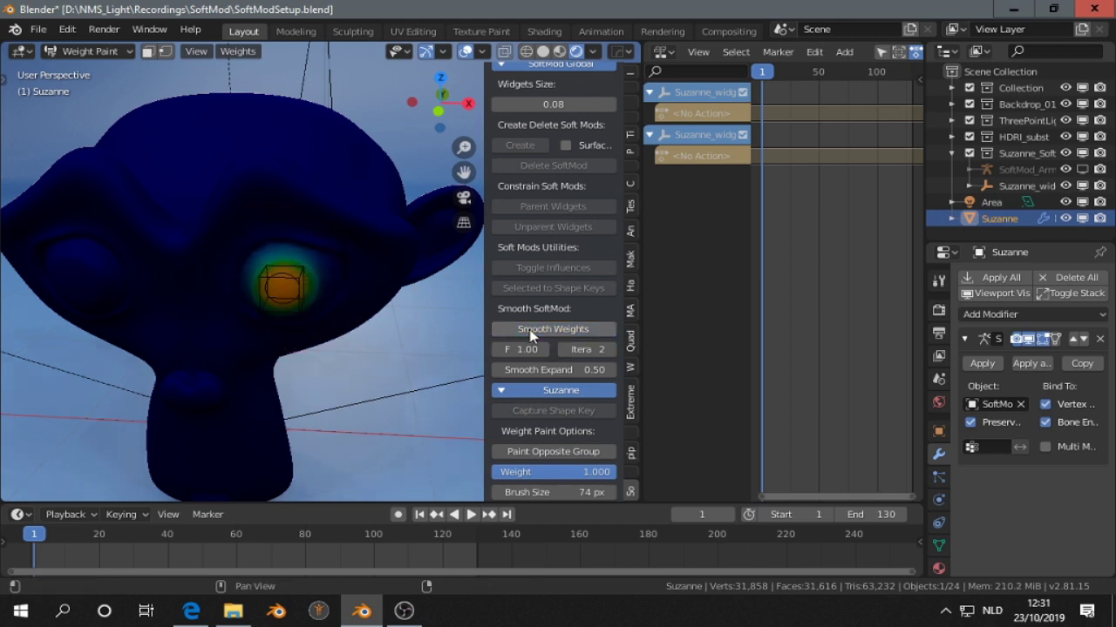
left_click(530, 334)
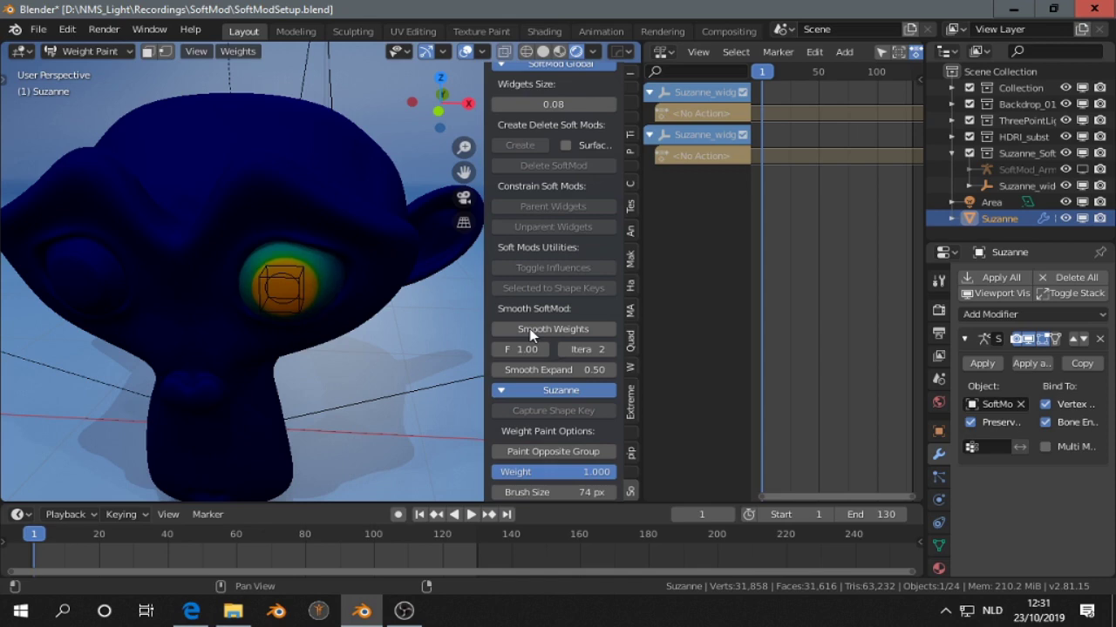
left_click(529, 335)
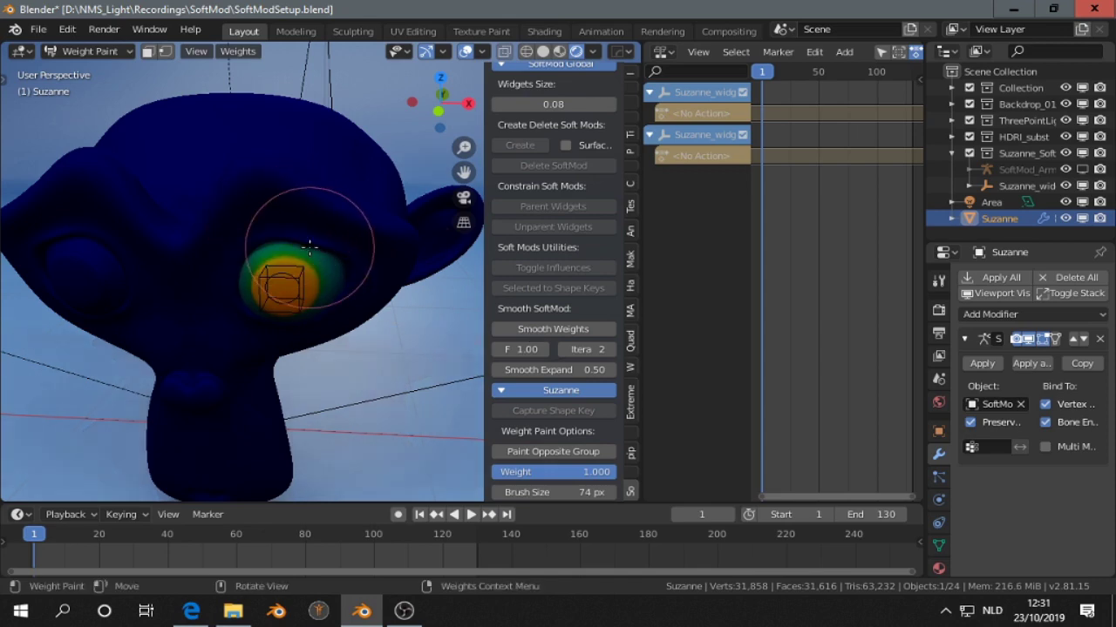
Step: Return Suzanne to Object Mode and select the left-eye SoftMod widget
key("ctrl+Tab")
left_click(308, 157)
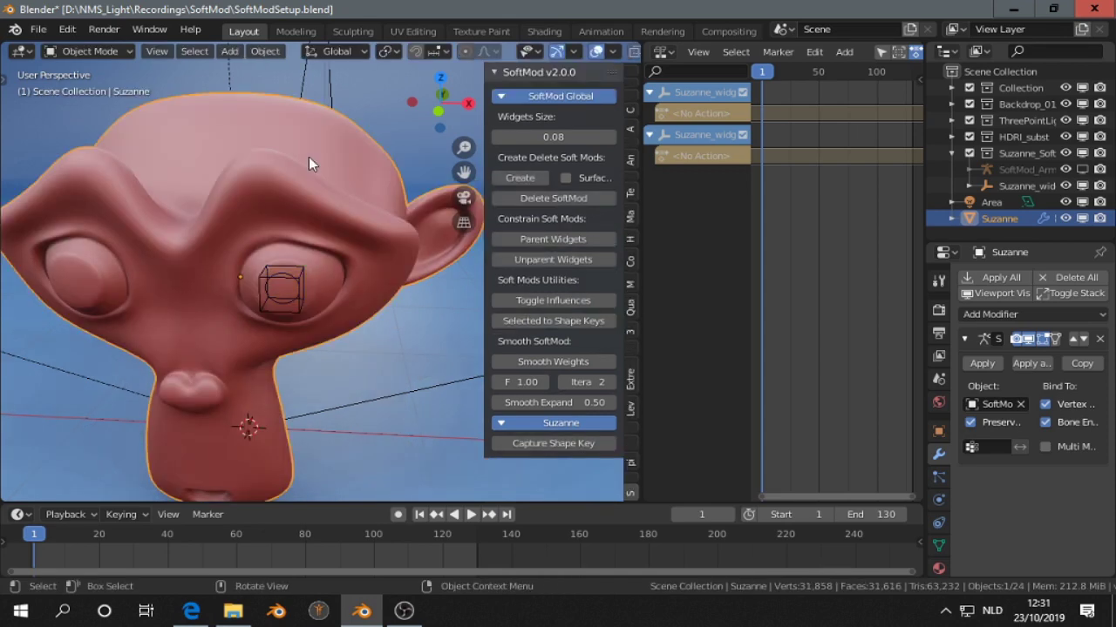
left_click(319, 284)
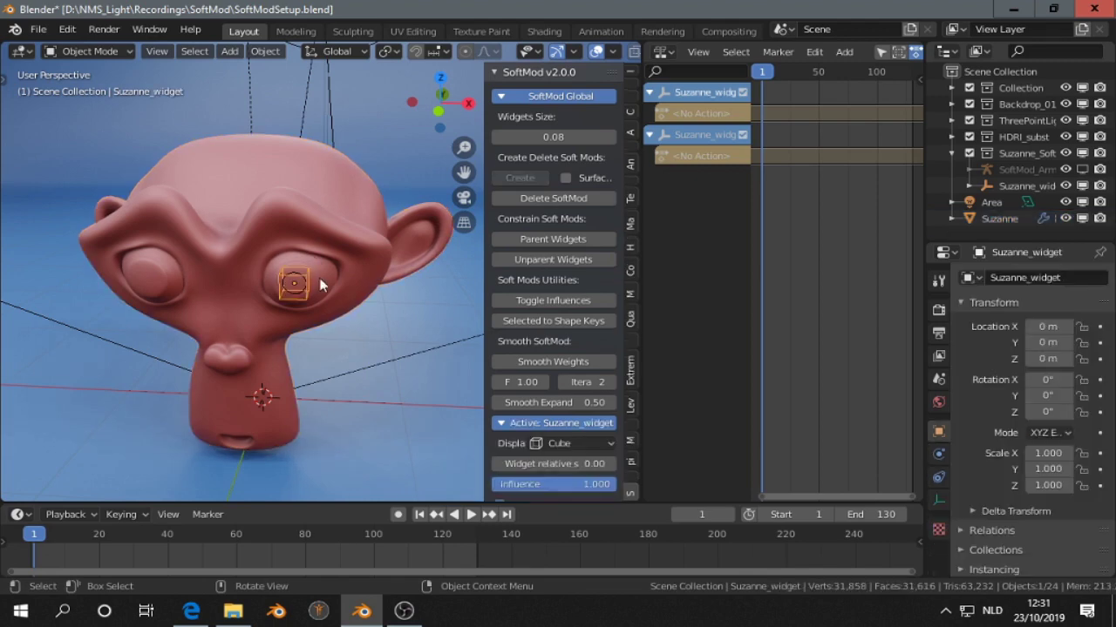
Step: Try pulling the left-eye widget forward along the Y axis to compare both eyes' deformation
key("g")
key("y")
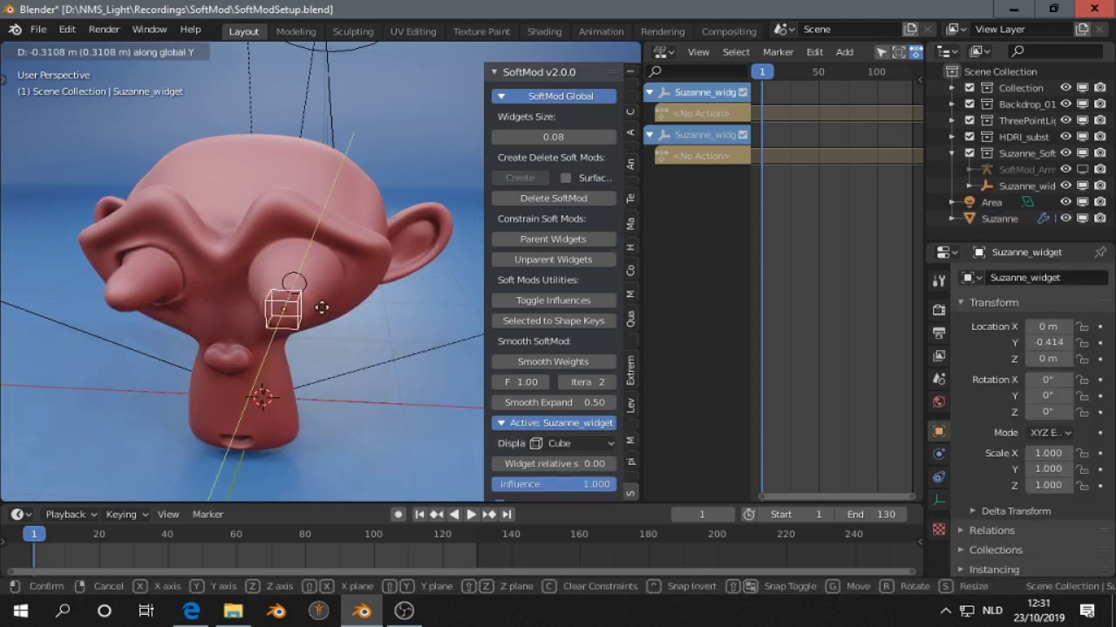
key("Escape")
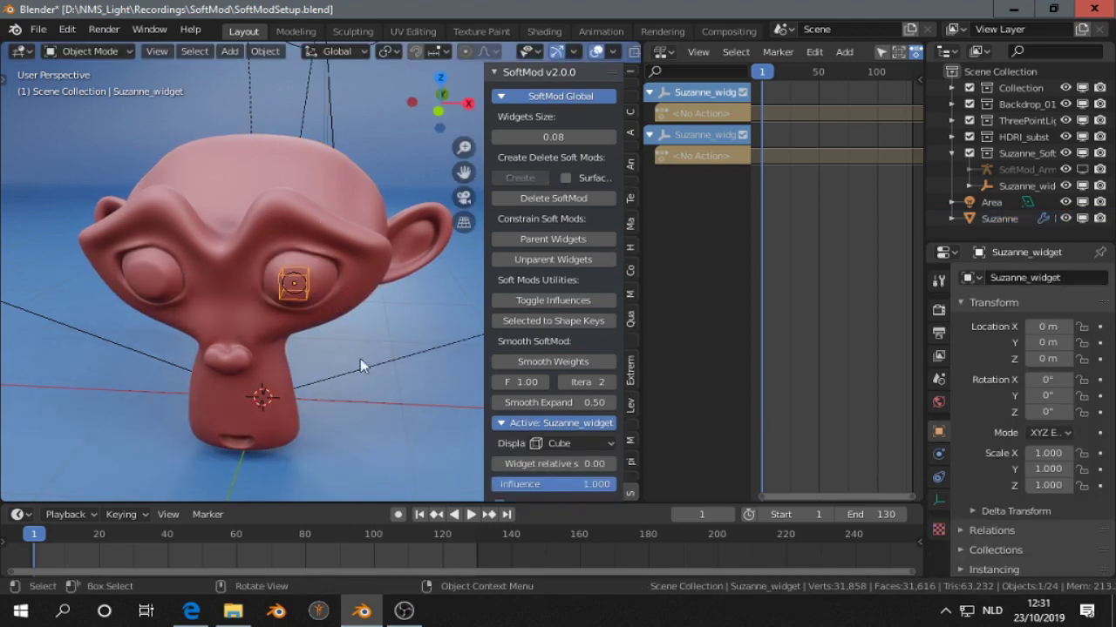
Step: Mirror the left-eye widget's smoothed weights to the opposite eye
scroll(557, 427, "down", 5)
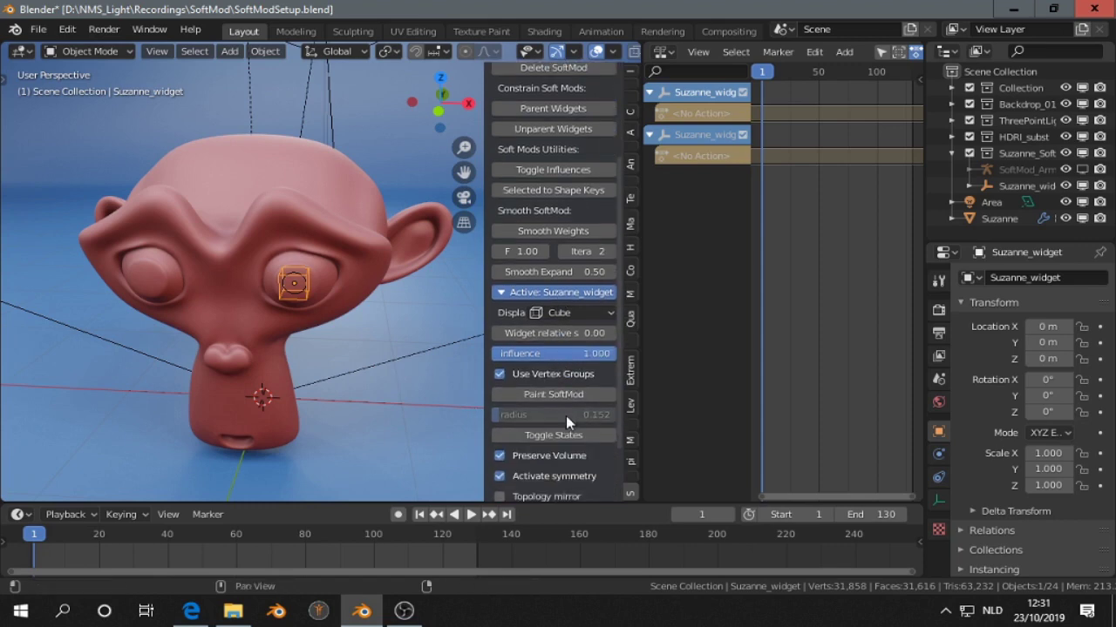
scroll(566, 401, "down", 3)
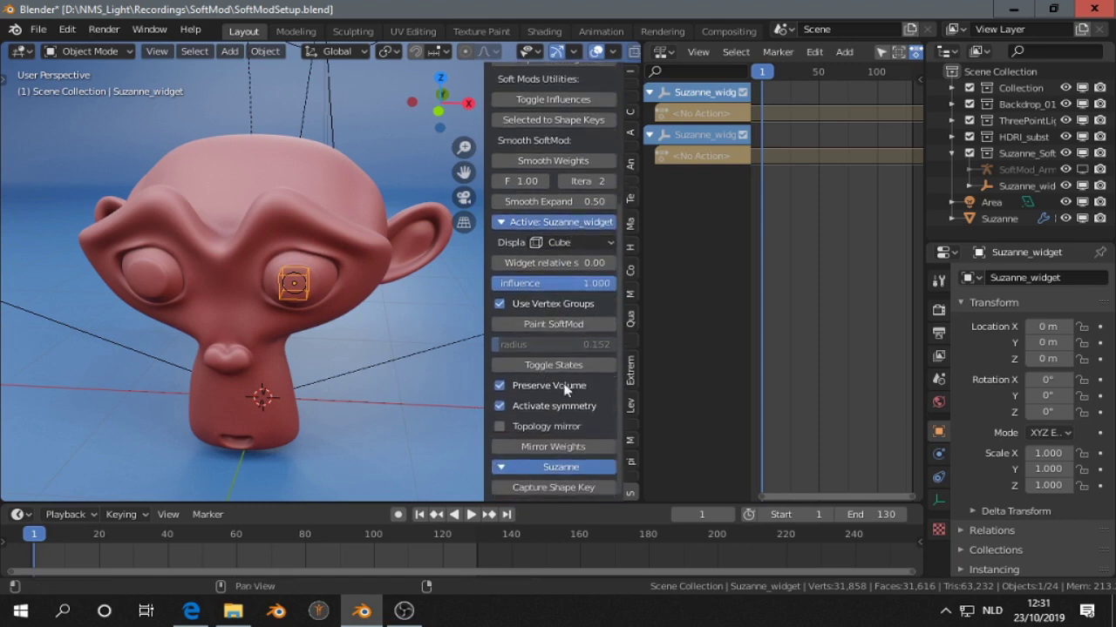
left_click(549, 446)
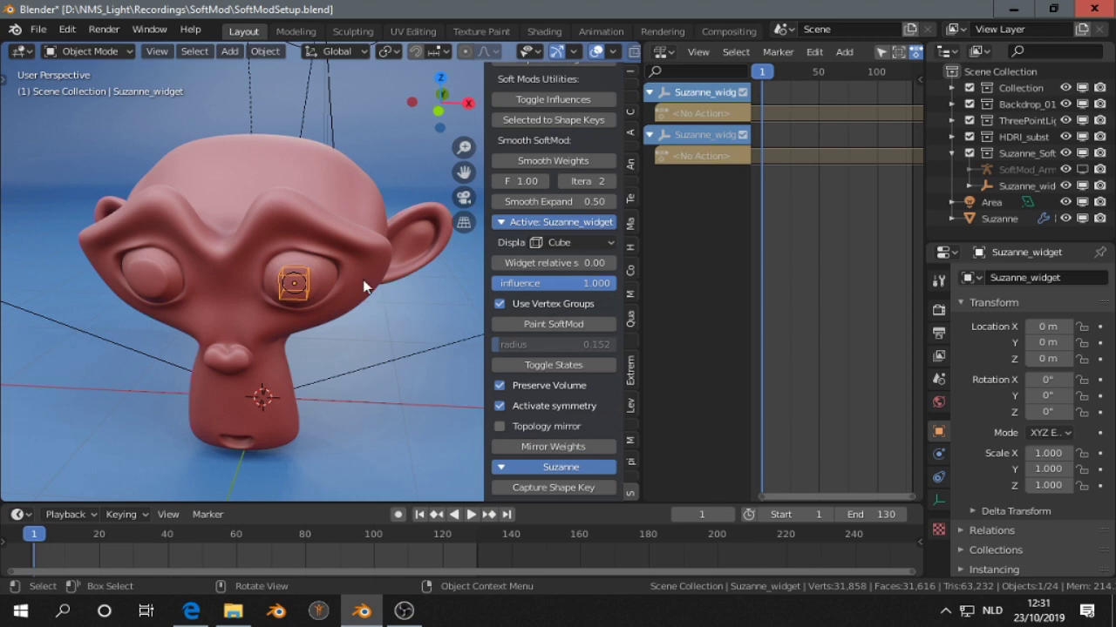
Step: Try pulling the left-eye widget forward along the Y axis to test the mirrored weights
key("g")
key("y")
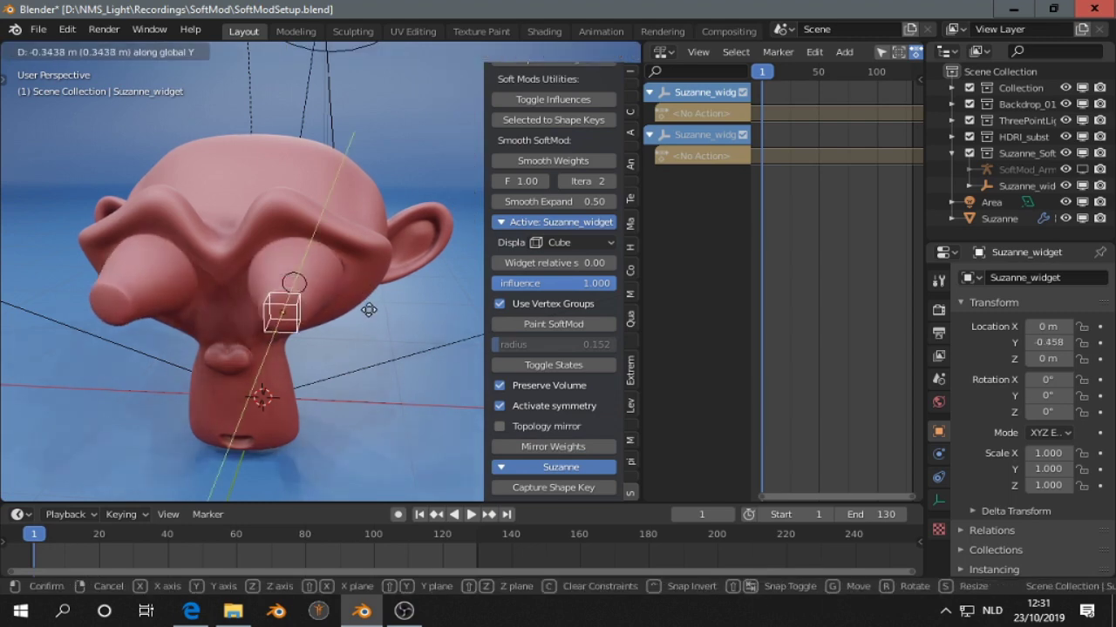
right_click(376, 306)
middle_click_drag(382, 285, 374, 298)
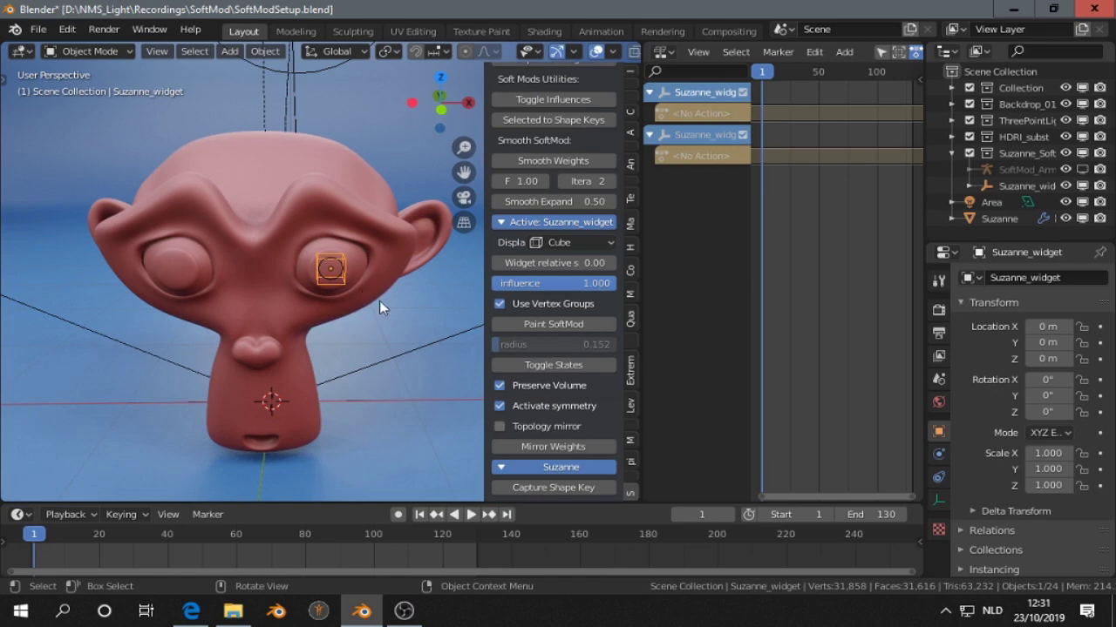
Step: Move the left-eye SoftMod widget forward along the Y axis to a Y location of about -0.304 m
middle_click_drag(351, 257, 337, 257)
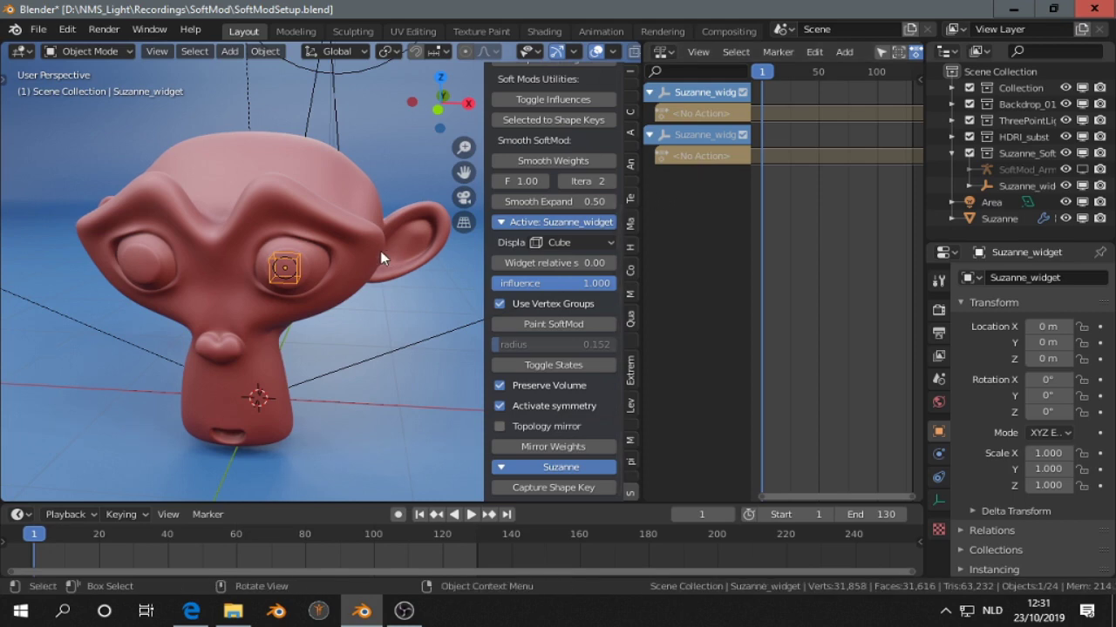
key("g")
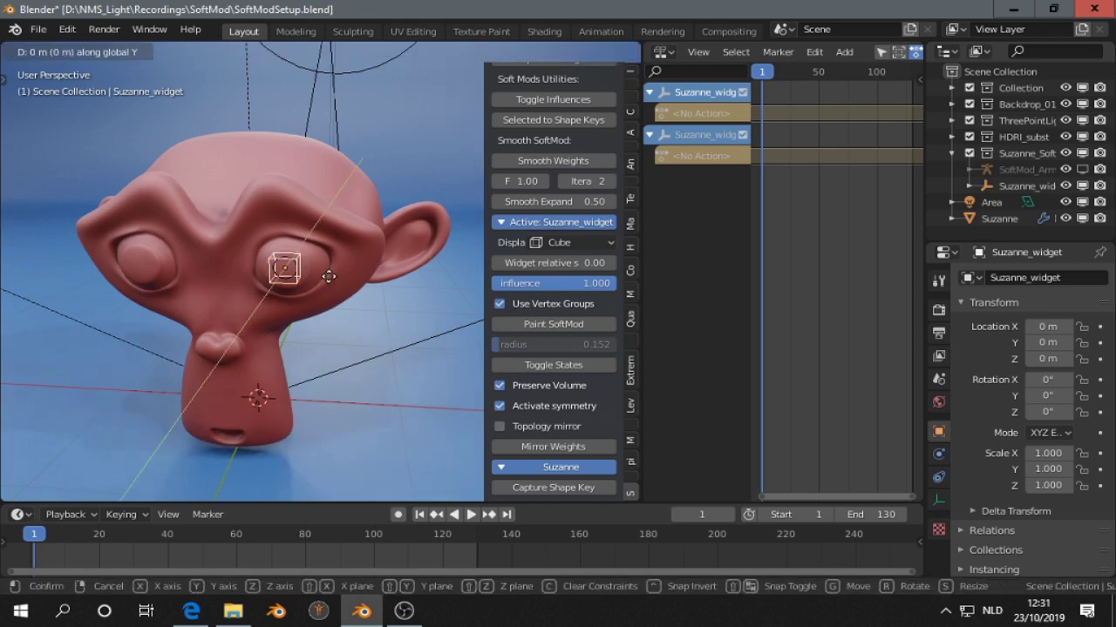
key("y")
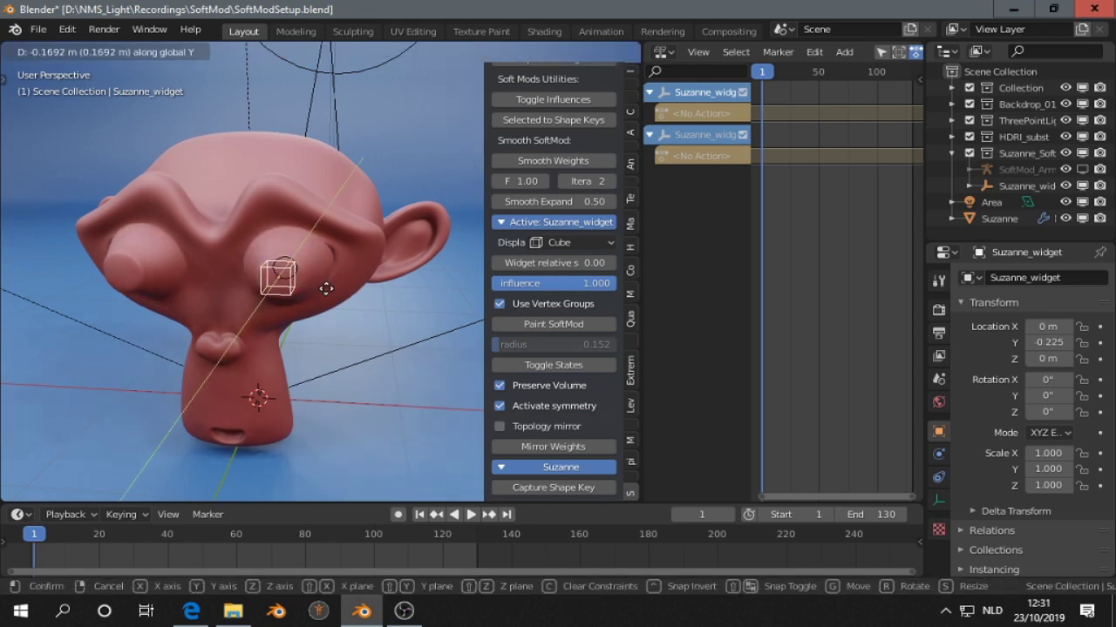
left_click(328, 301)
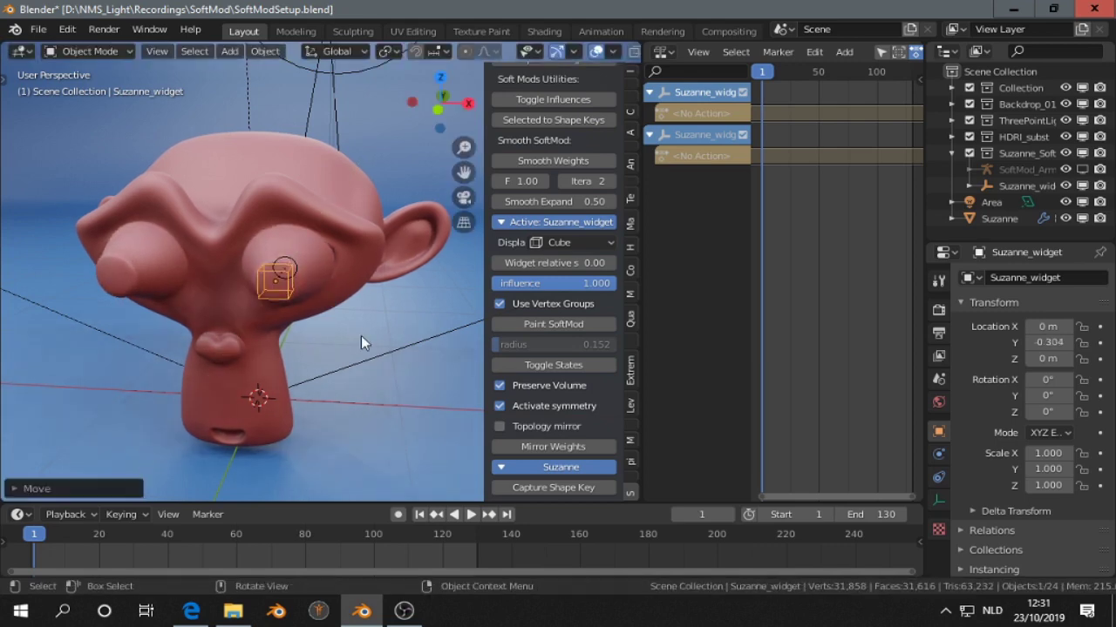
key("s")
key("shift+y")
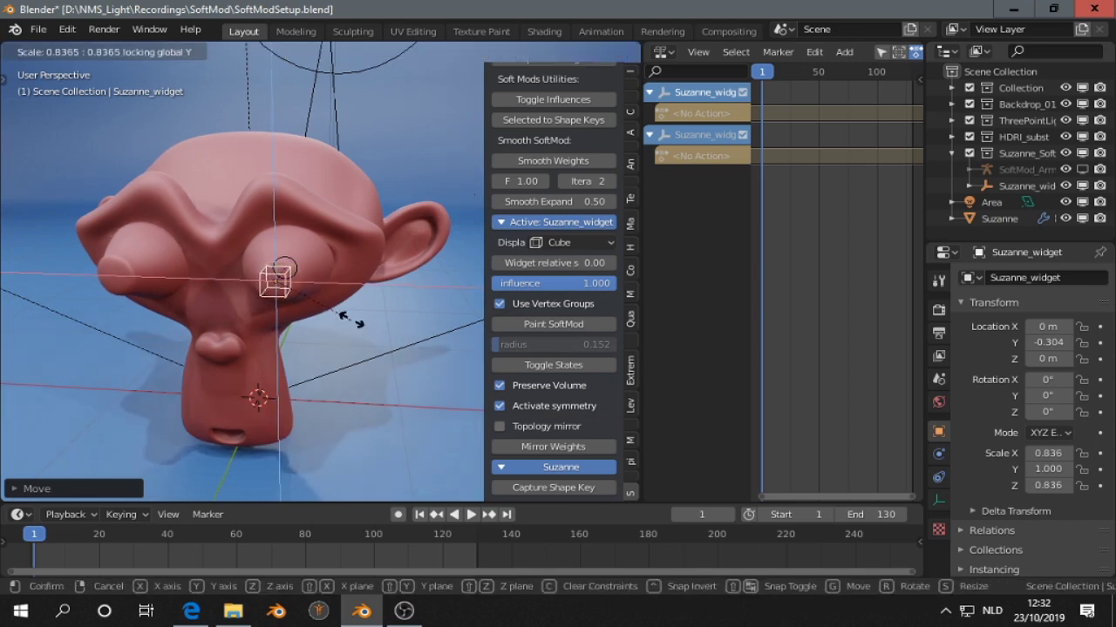
right_click(349, 316)
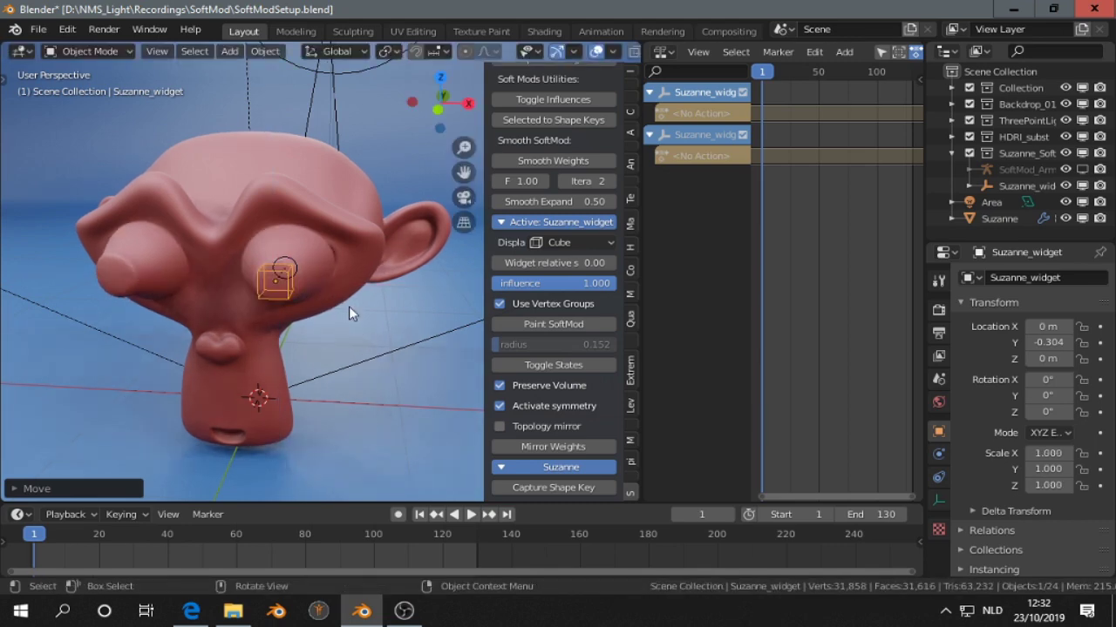
Step: Scale the left-eye SoftMod widget along the Y axis by a factor of about 4.08
key("s")
key("y")
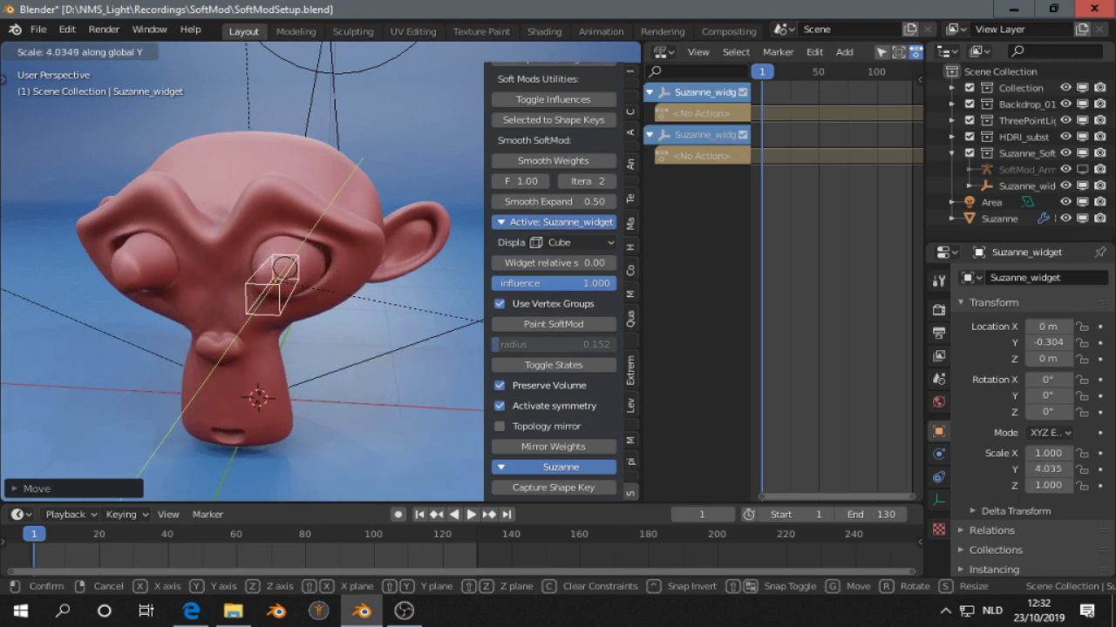
left_click(432, 318)
middle_click_drag(431, 318, 359, 277)
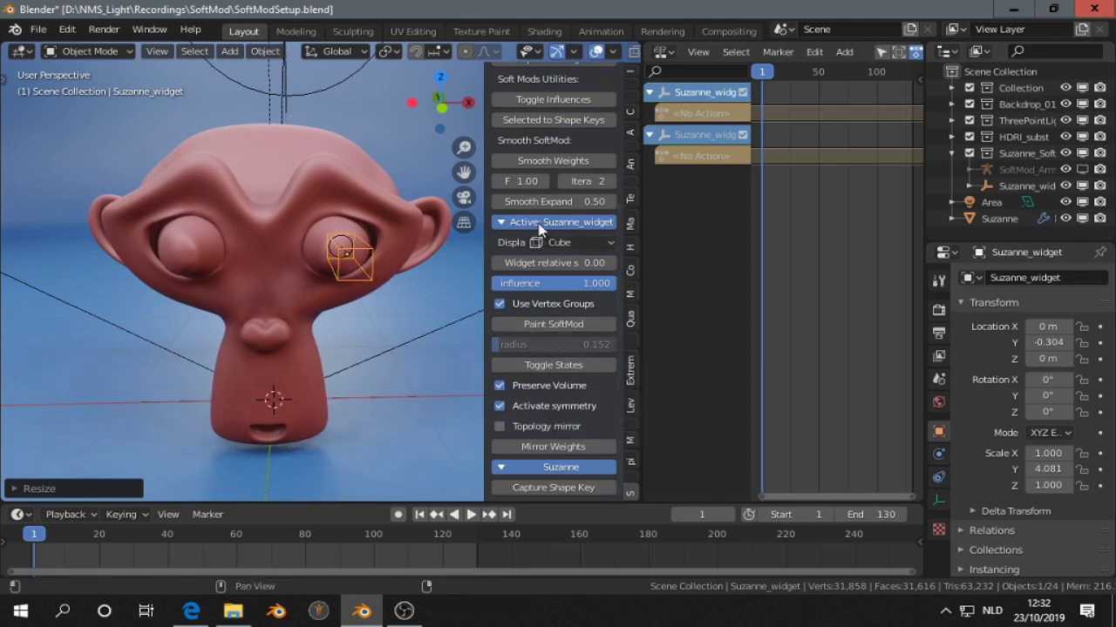
Step: Convert the selected SoftMod deformation to a shape key and toggle off the SoftMod influences
left_click(558, 122)
left_click(553, 99)
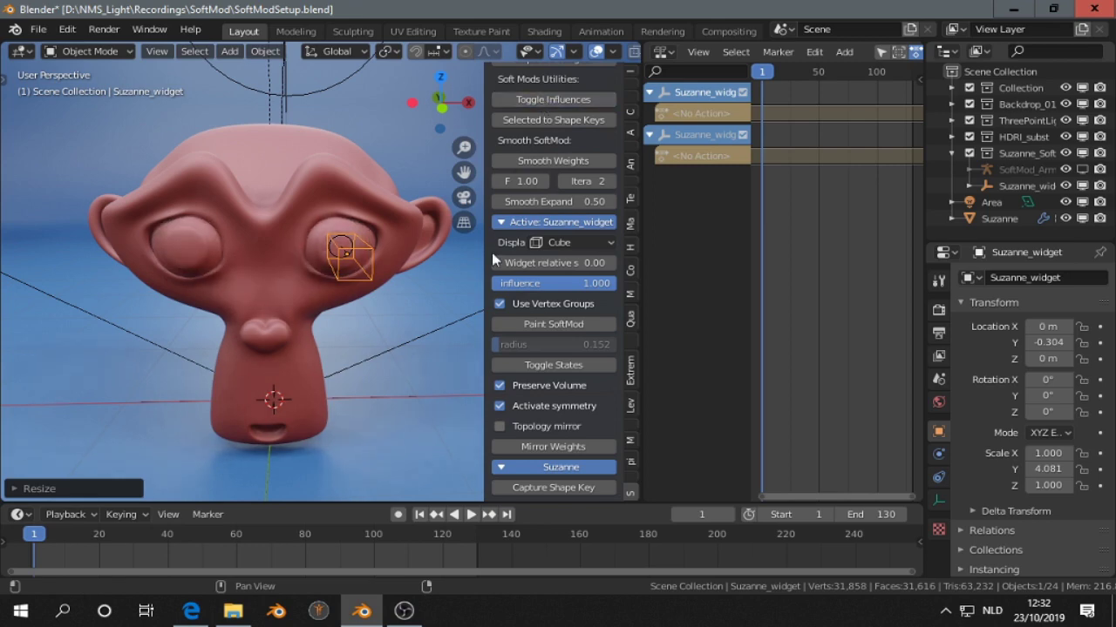
Step: Select Suzanne and keyframe the SoftMod shape key at value 0.000 on frame 1
left_click(314, 198)
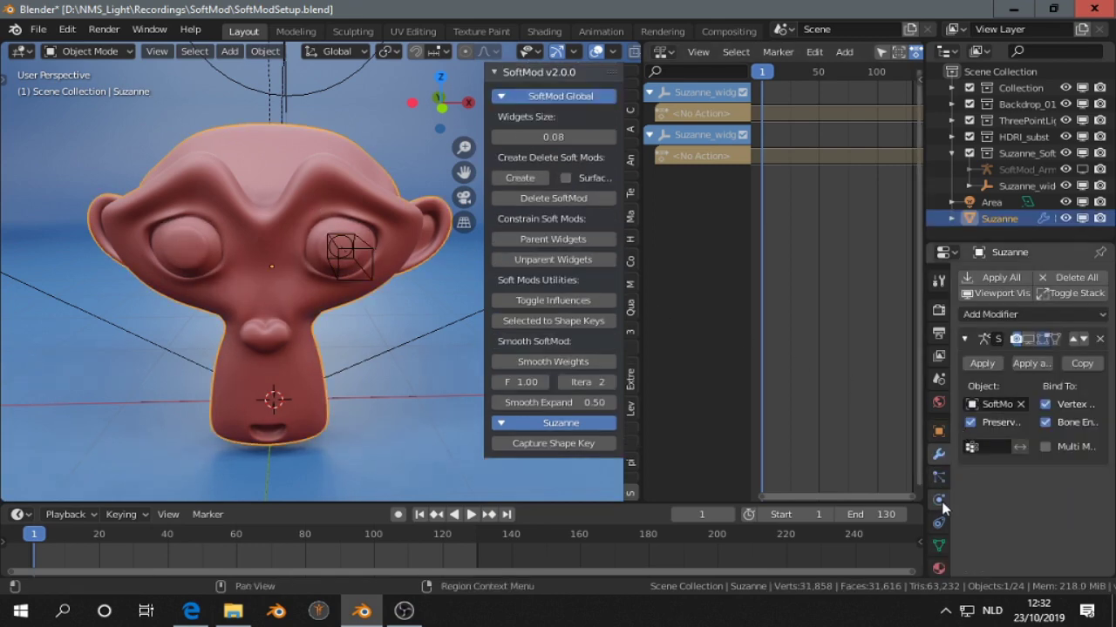
left_click(939, 547)
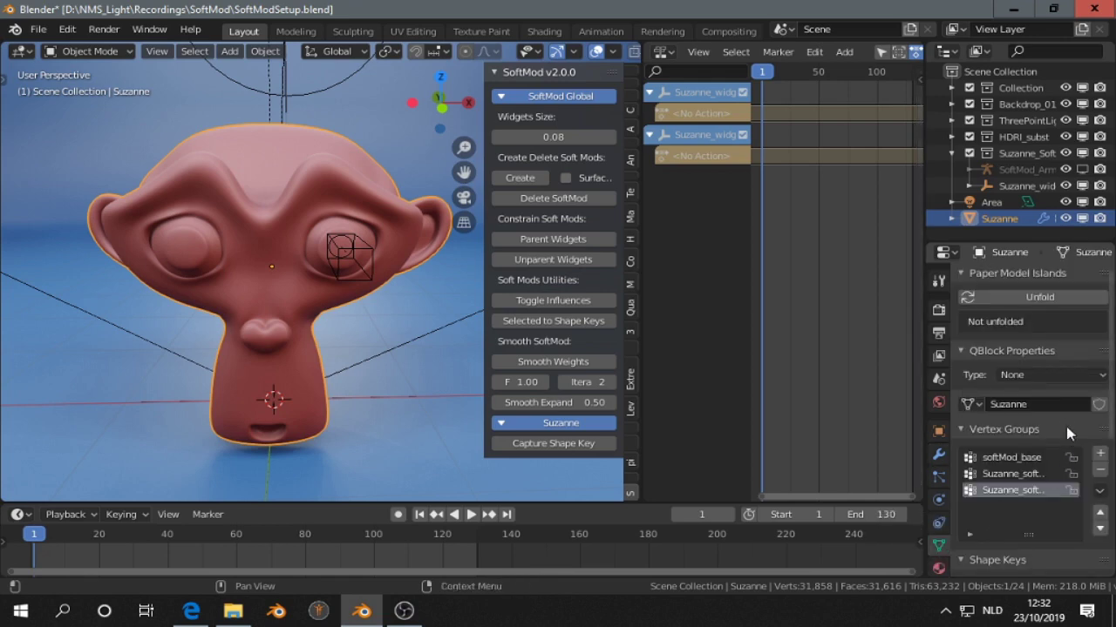
scroll(1026, 445, "down", 5)
left_click(1006, 448)
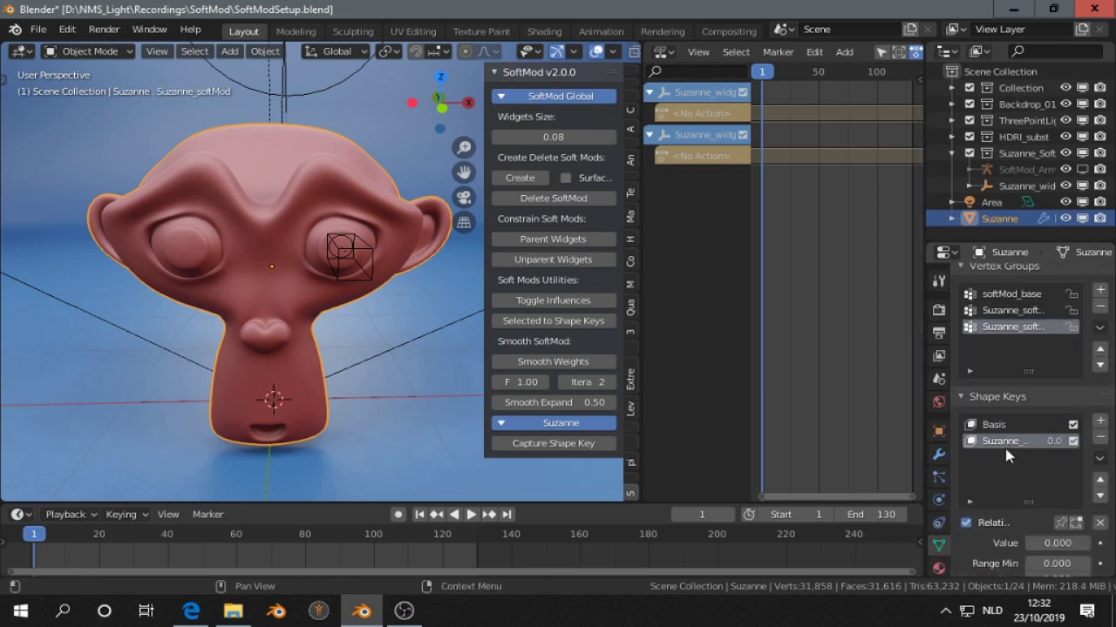
scroll(1006, 448, "down", 2)
mouse_move(1029, 478)
left_mouse_down()
mouse_move(1068, 477)
mouse_move(1020, 478)
left_mouse_up()
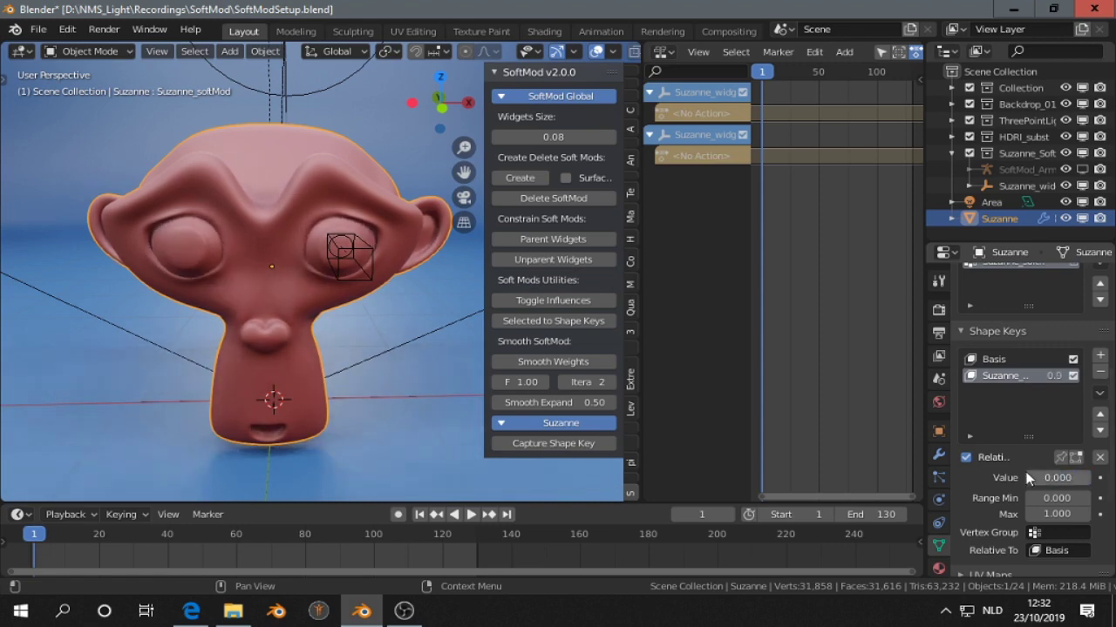
key("i")
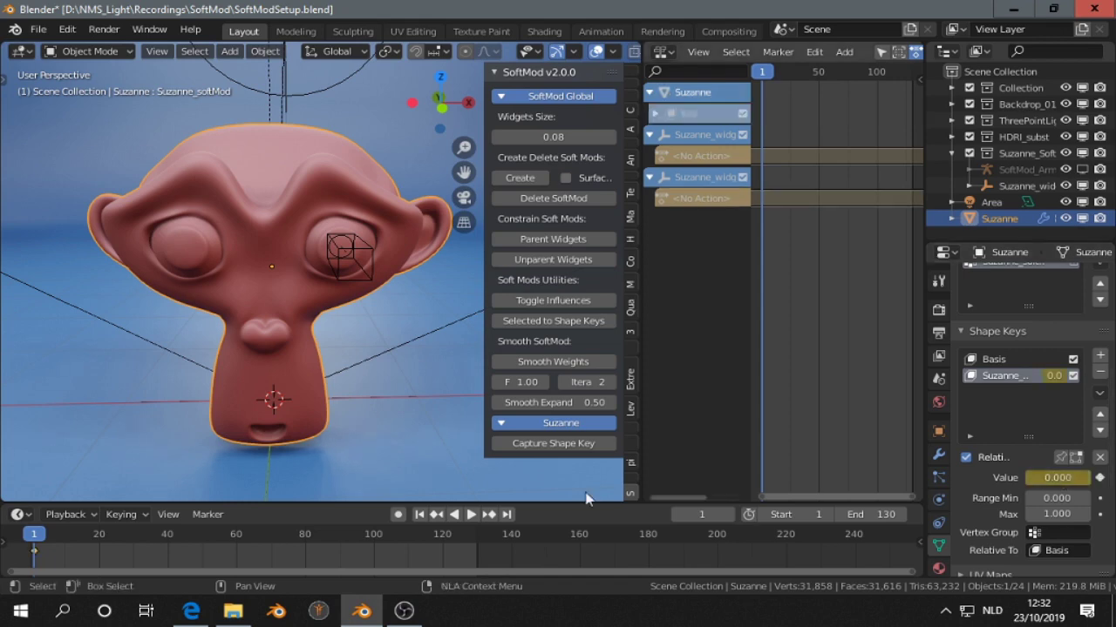
Step: Keyframe the SoftMod shape key at about 0.455 on frame 20 and at 0.000 on frame 41
left_click(100, 534)
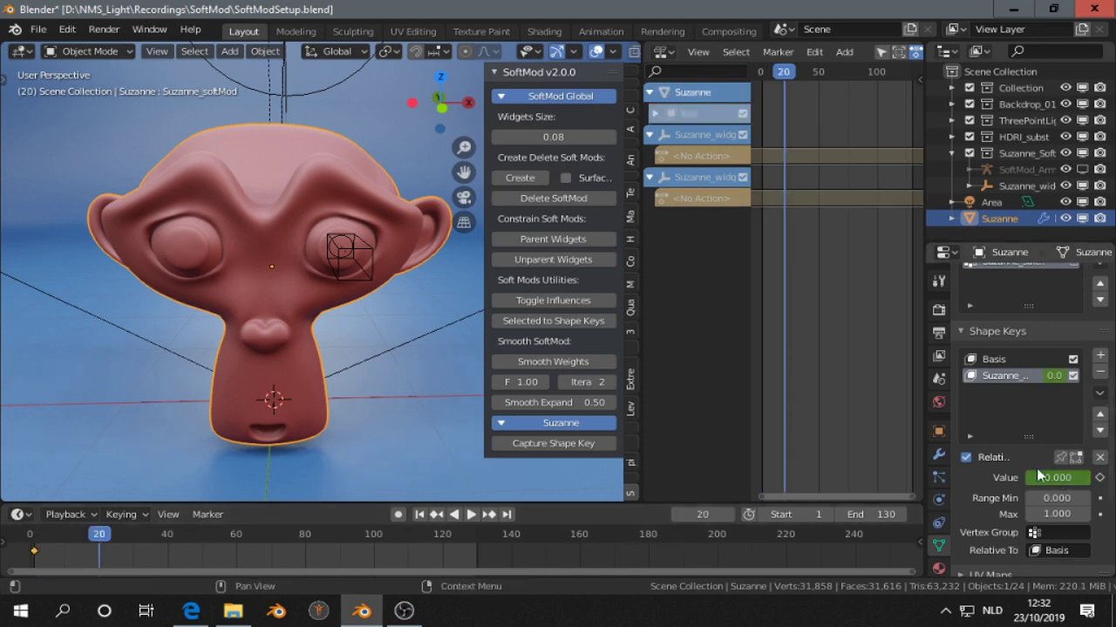
mouse_move(1039, 478)
left_mouse_down()
mouse_move(1068, 477)
mouse_move(1045, 480)
left_mouse_up()
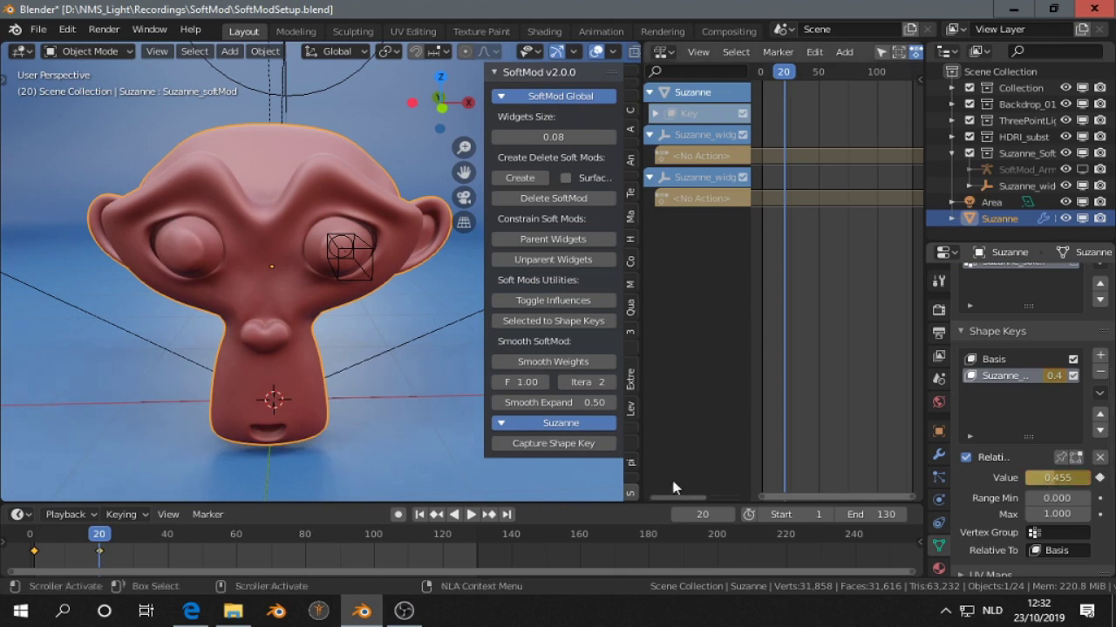
left_click(1100, 477)
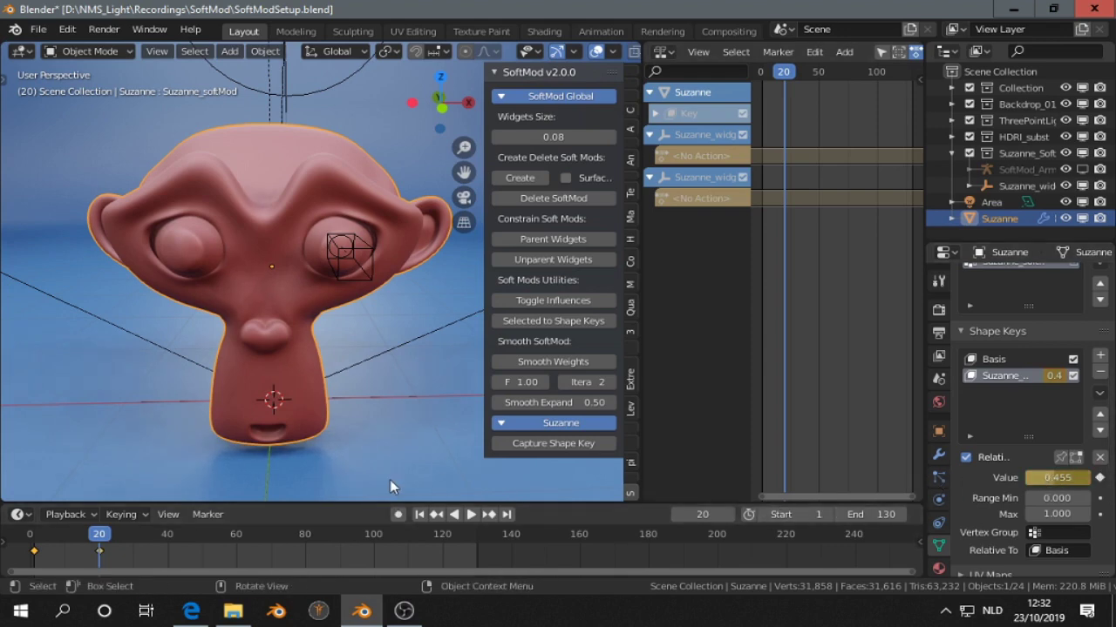
left_click(170, 533)
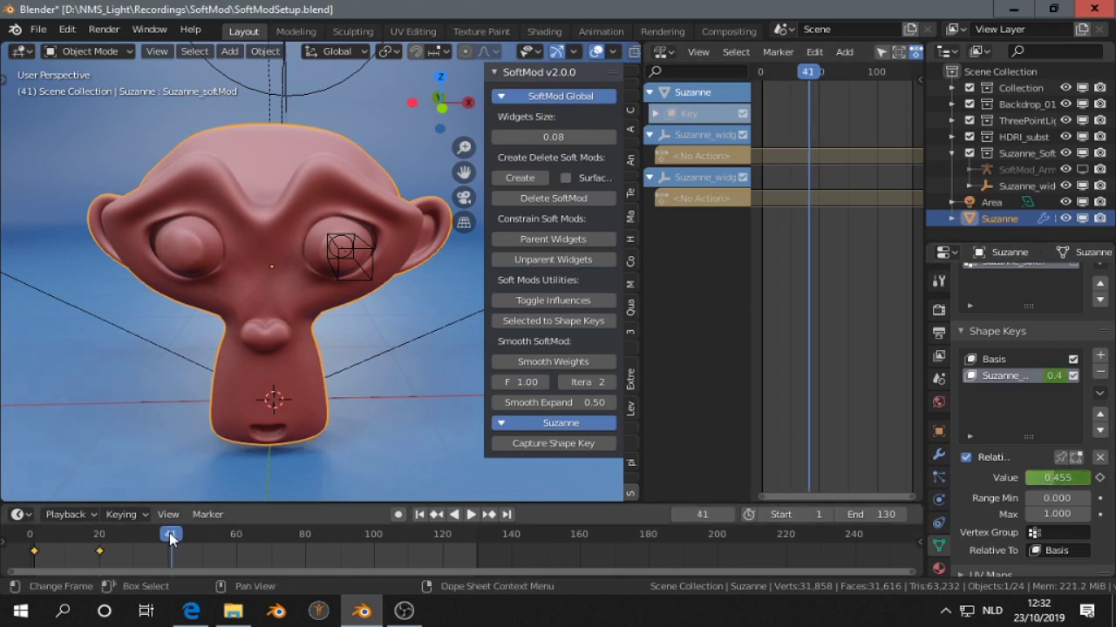
left_click_drag(1049, 479, 1011, 478)
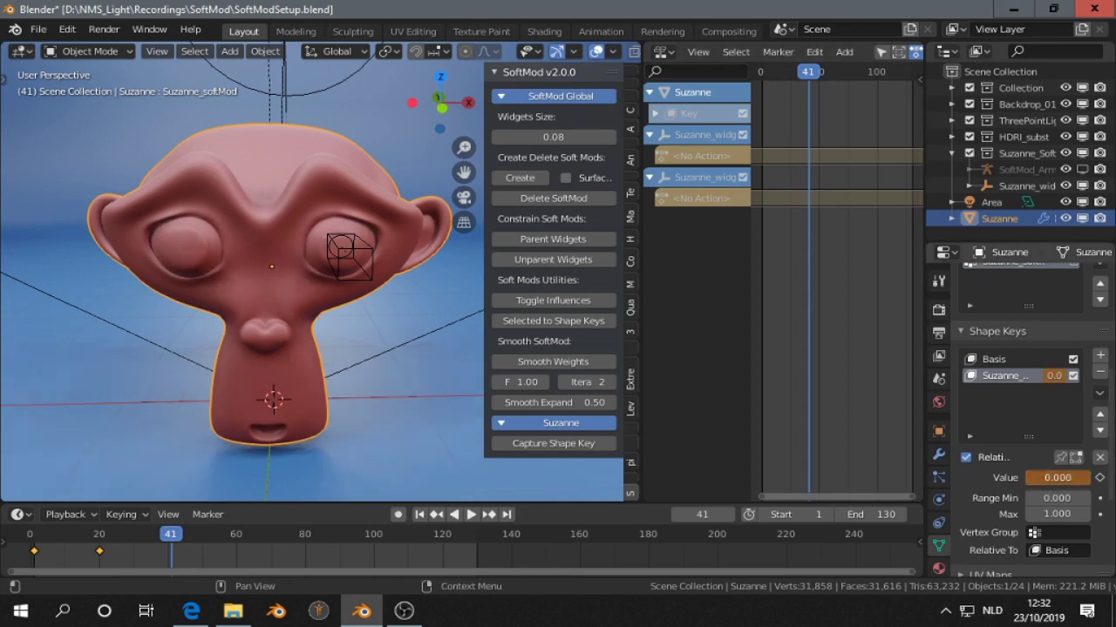
key("i")
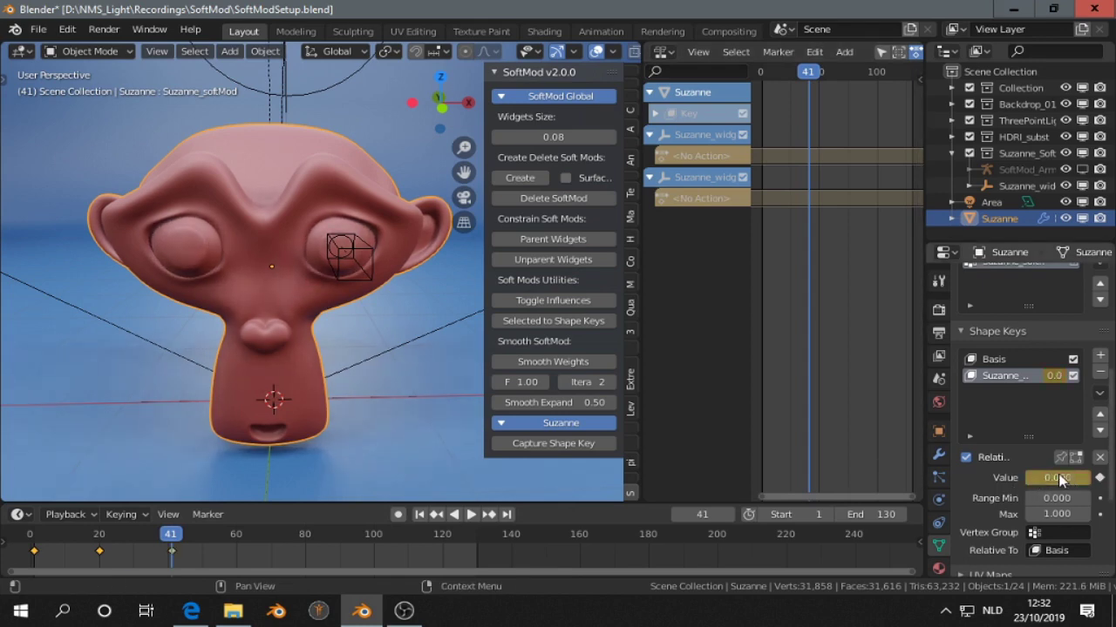
Step: Play the shape key animation from the first frame, stop it, and scrub back to frame 27
left_click(419, 515)
left_click(471, 514)
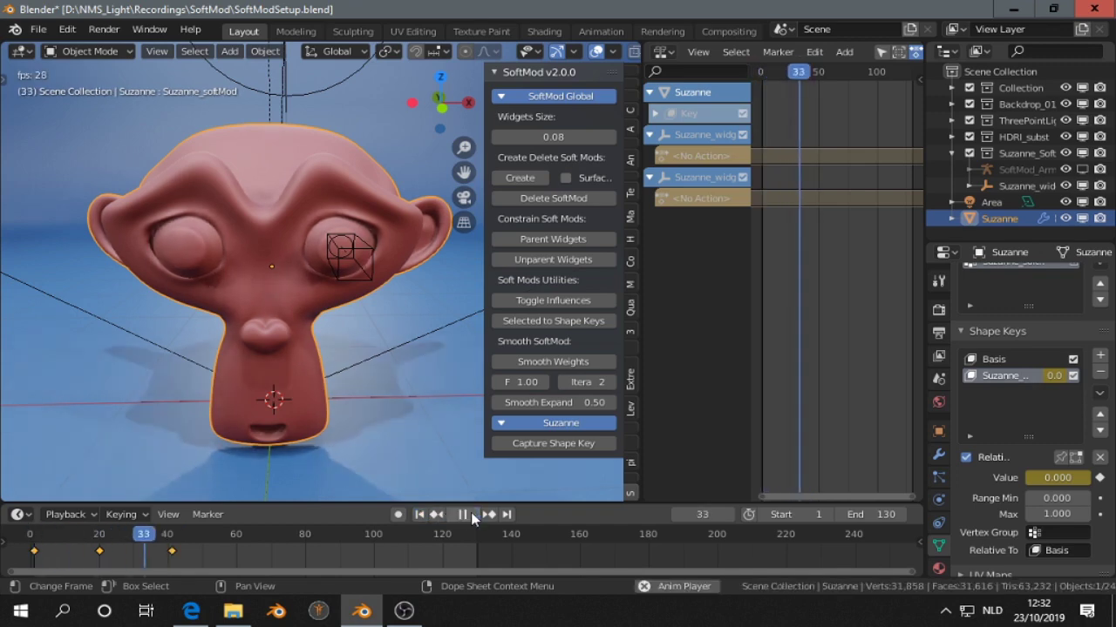
left_click(471, 514)
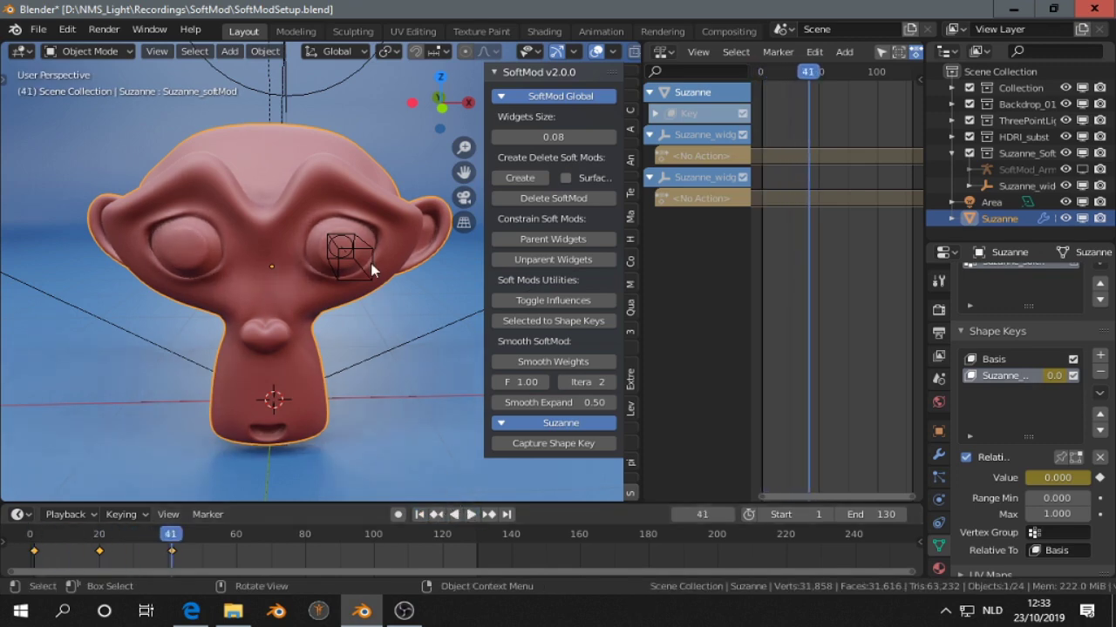
middle_click_drag(366, 240, 346, 249)
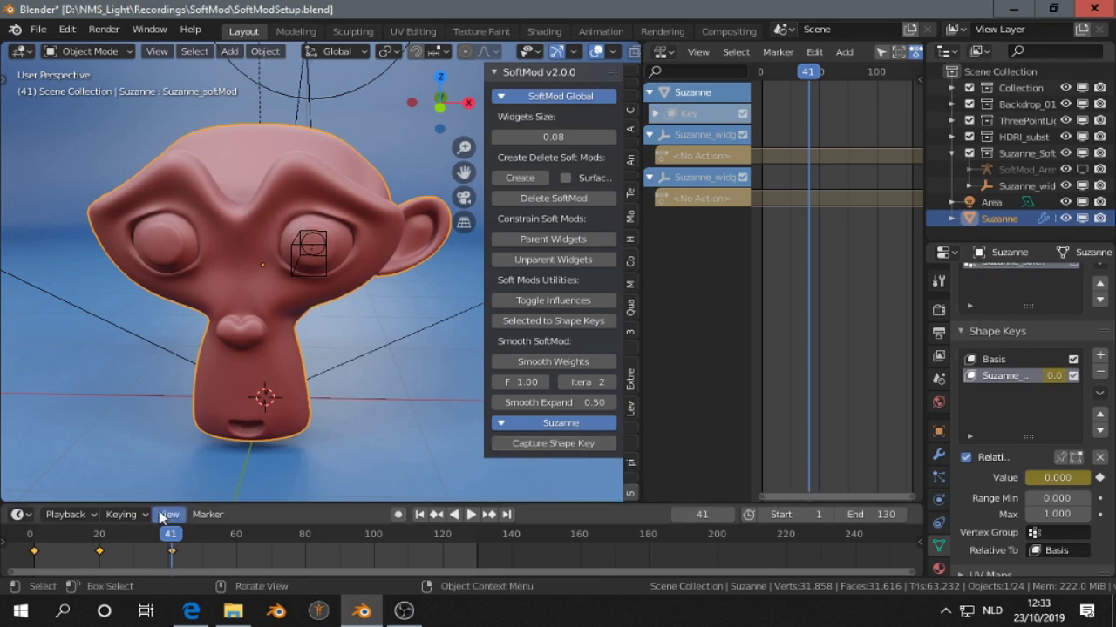
left_click_drag(170, 541, 123, 541)
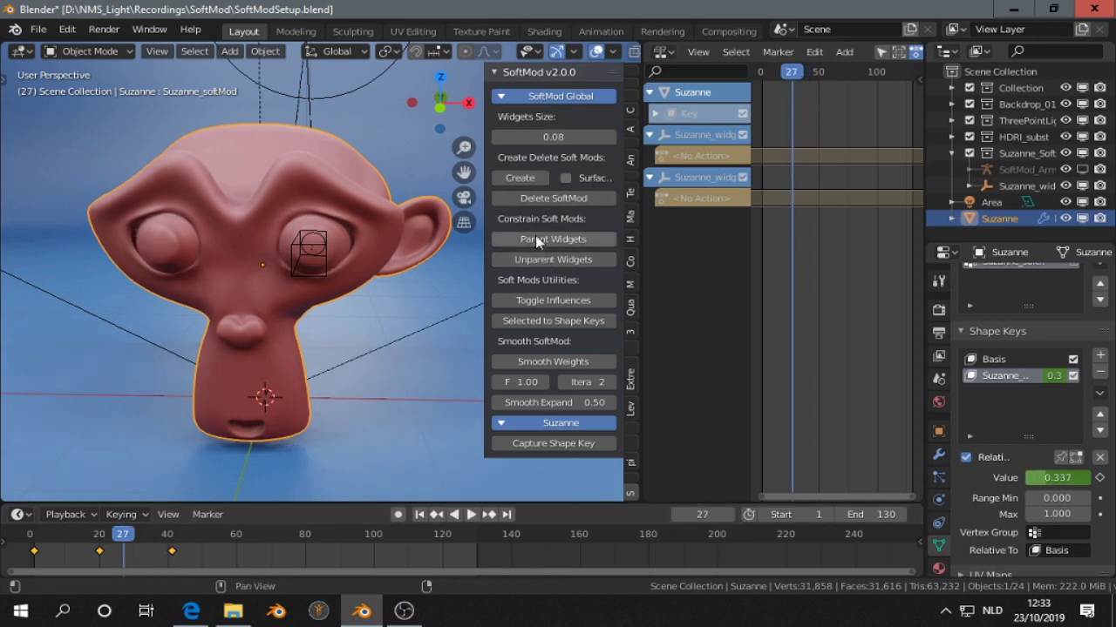
Step: Try moving Suzanne freely to check whether the SoftMod widget follows the mesh
key("g")
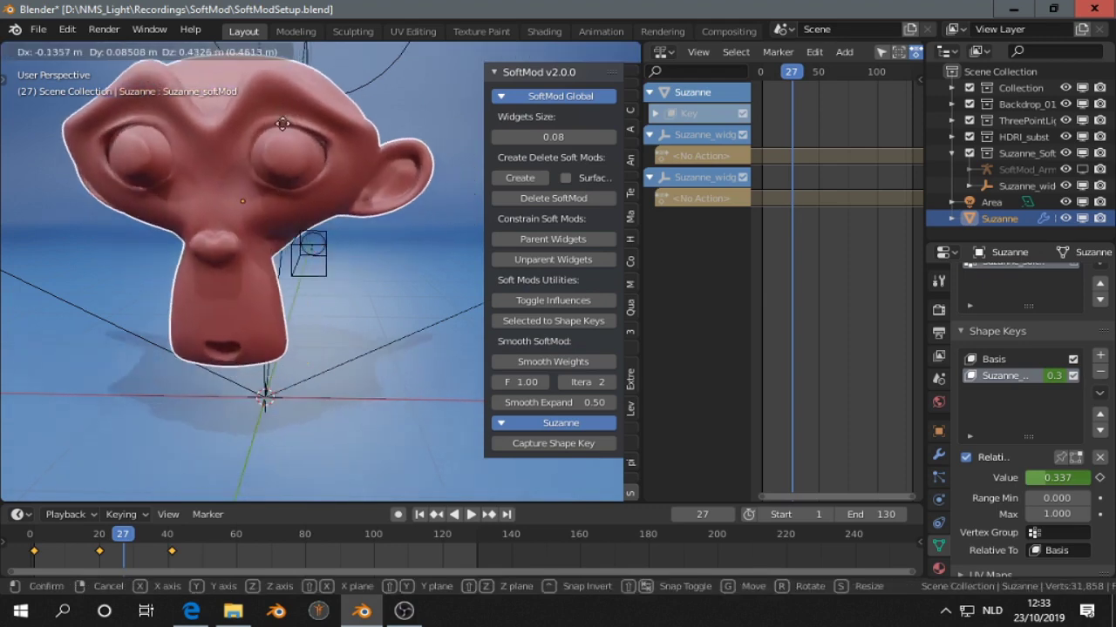
key("Escape")
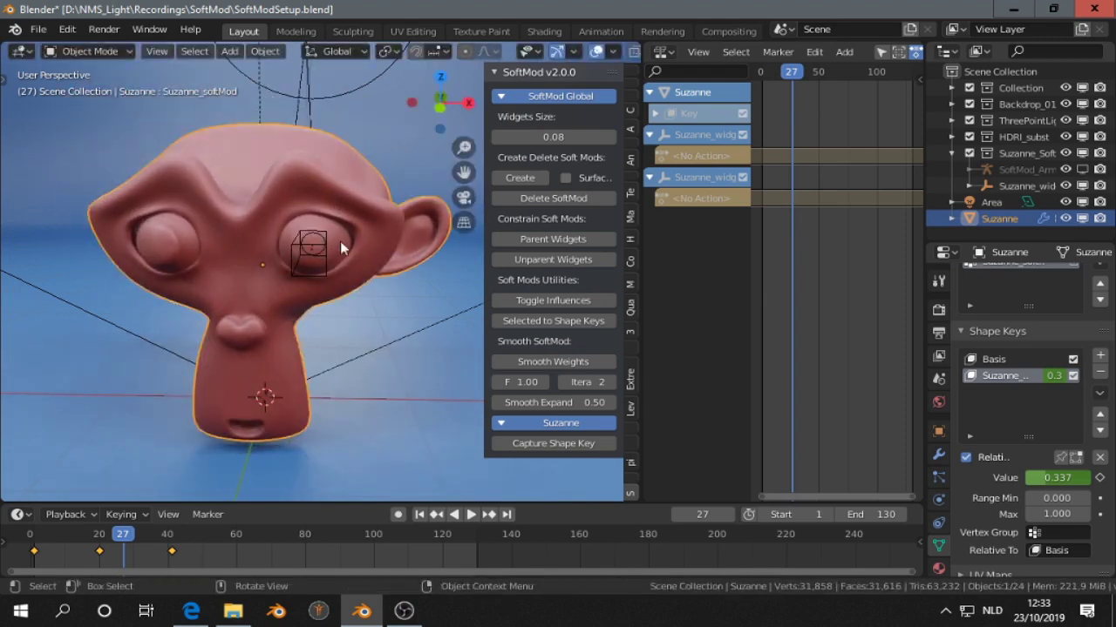
Step: Parent the left-eye SoftMod widget to Suzanne and test moving both together
left_click(322, 273)
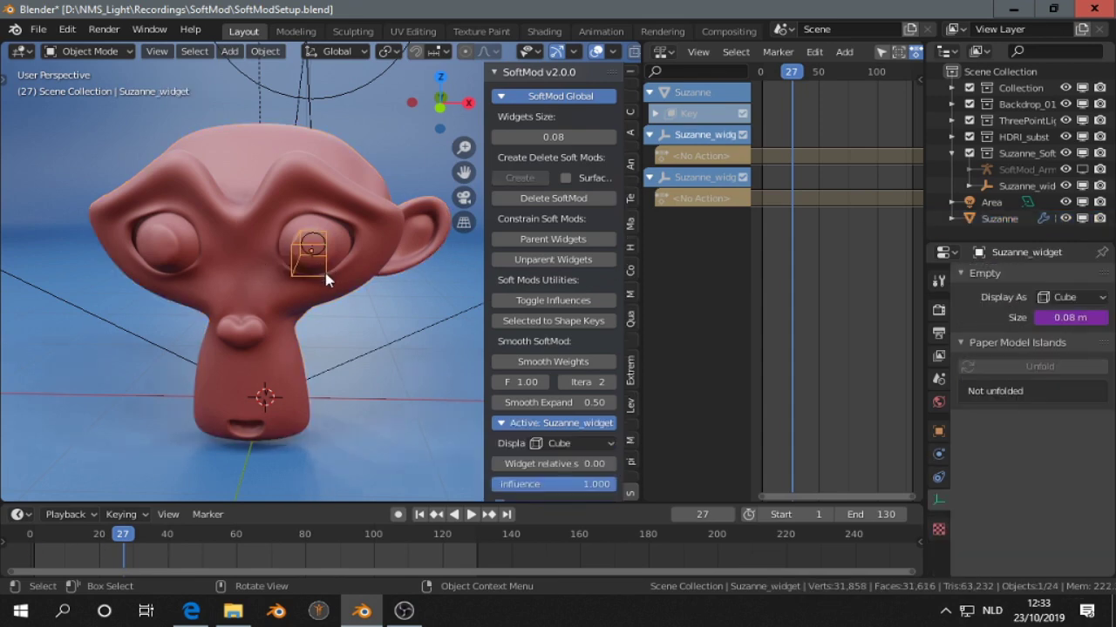
left_click(311, 171, "shift")
left_click(544, 241)
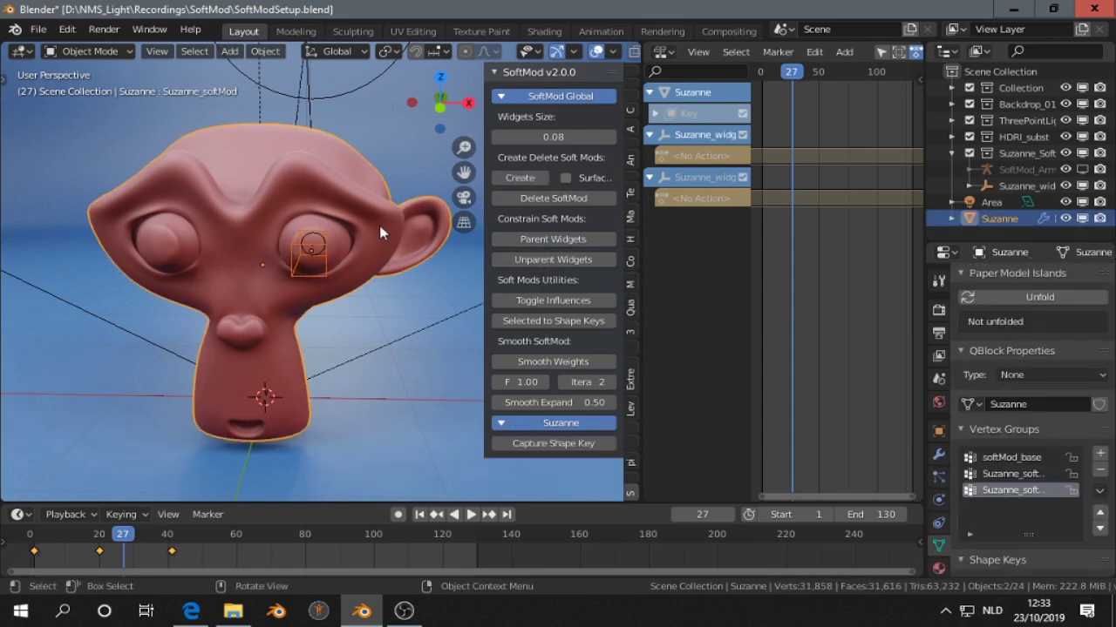
key("g")
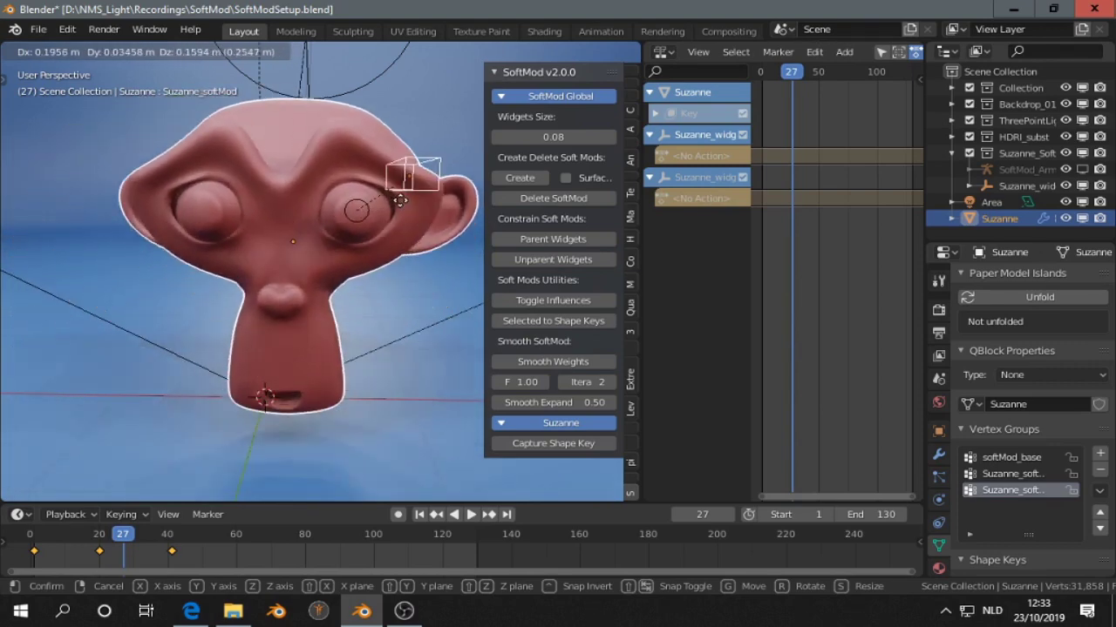
right_click(458, 199)
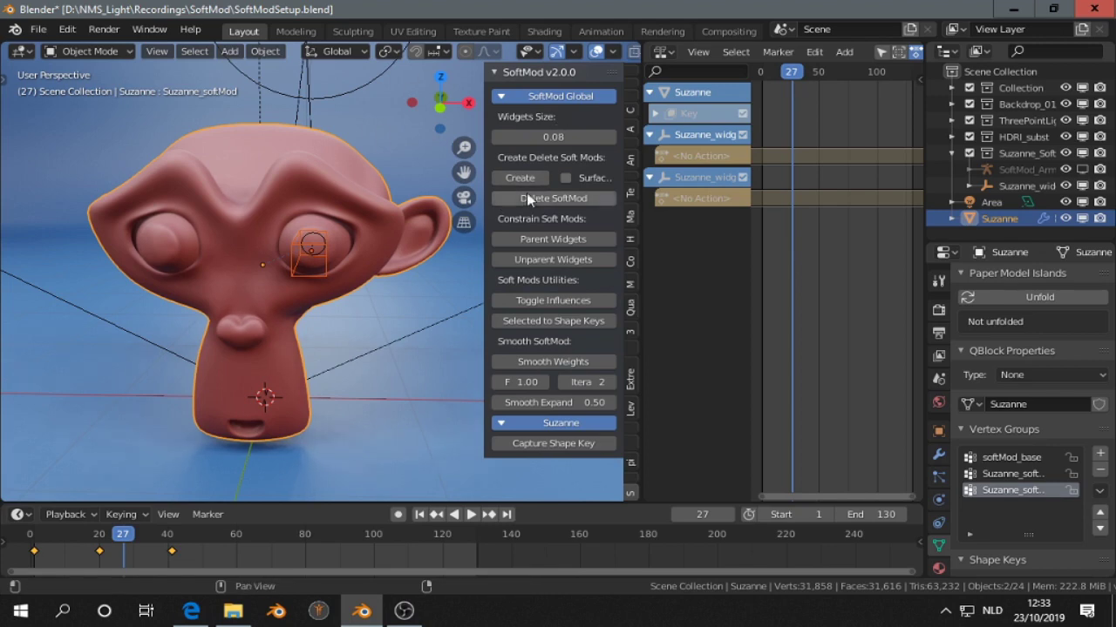
left_click_drag(528, 143, 536, 147)
key("ctrl+z")
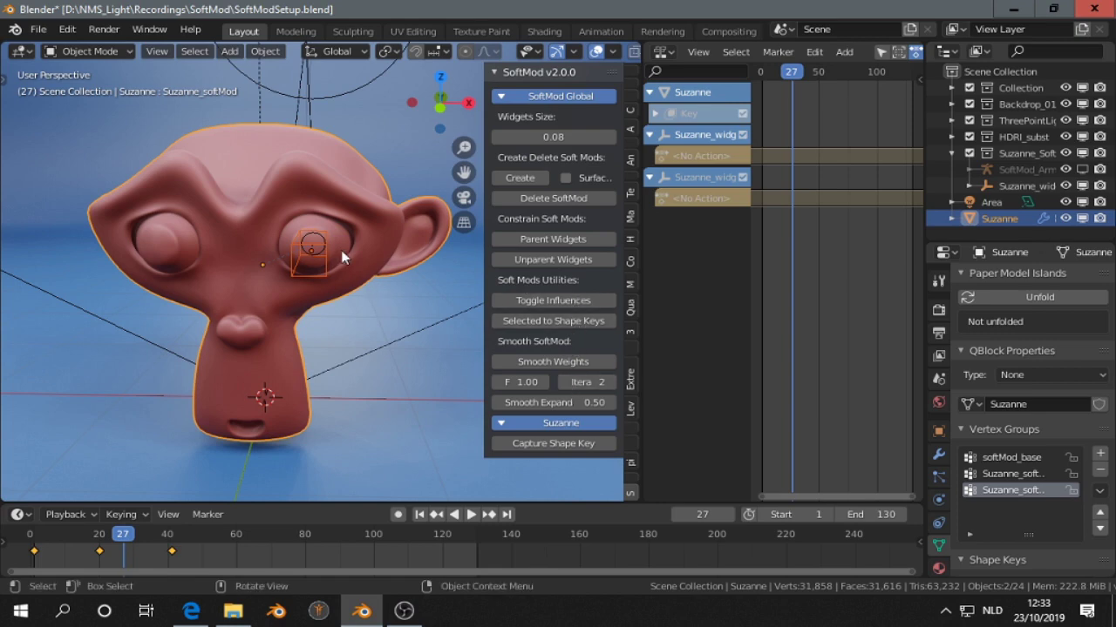
key("ctrl+n")
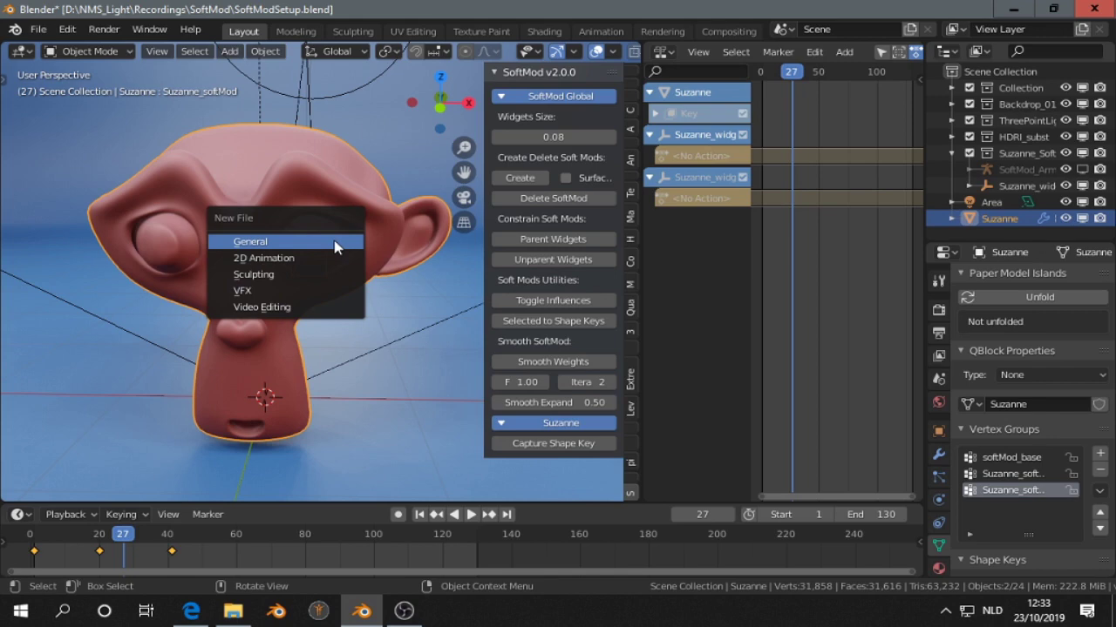
Step: Reopen the recent file SoftModSetup.blend without saving the current changes
left_click(38, 29)
mouse_move(101, 83)
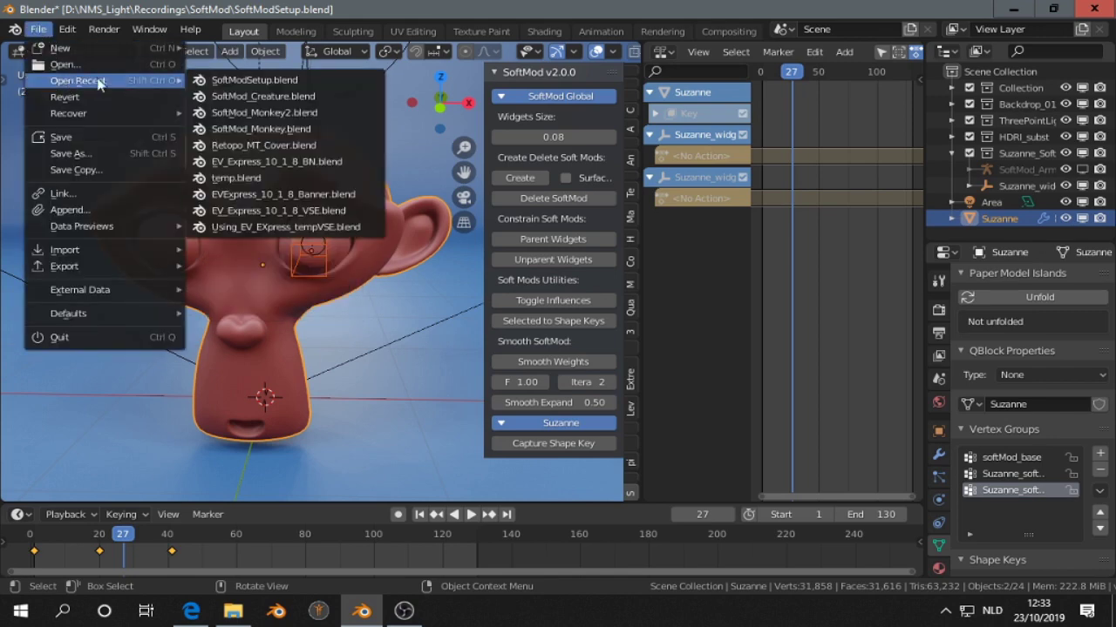
left_click(235, 83)
left_click(629, 329)
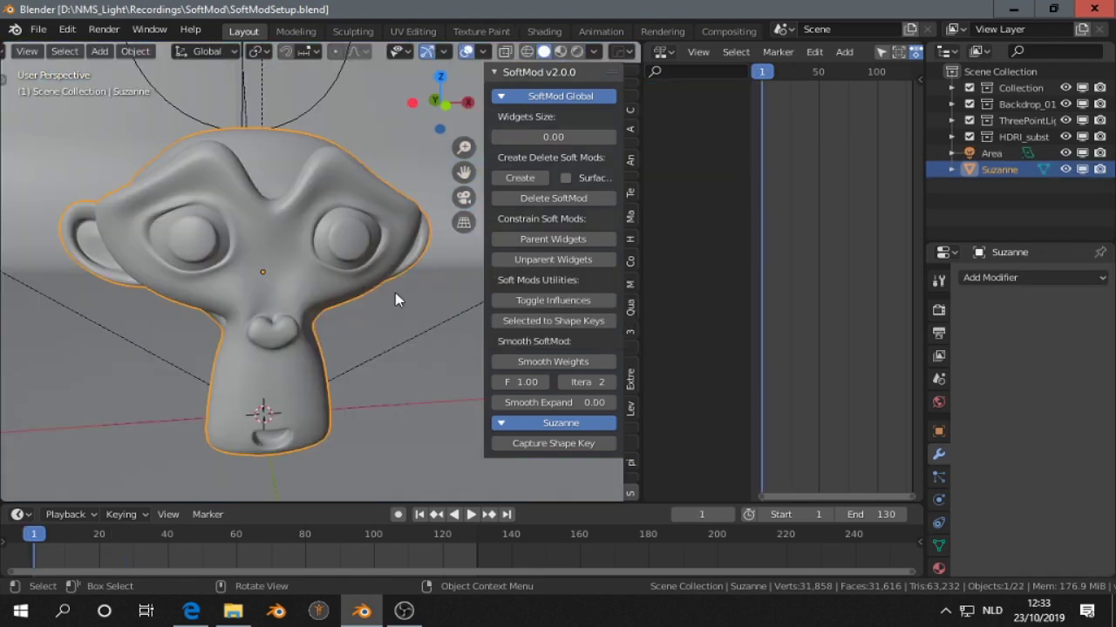
middle_click_drag(366, 279, 360, 264)
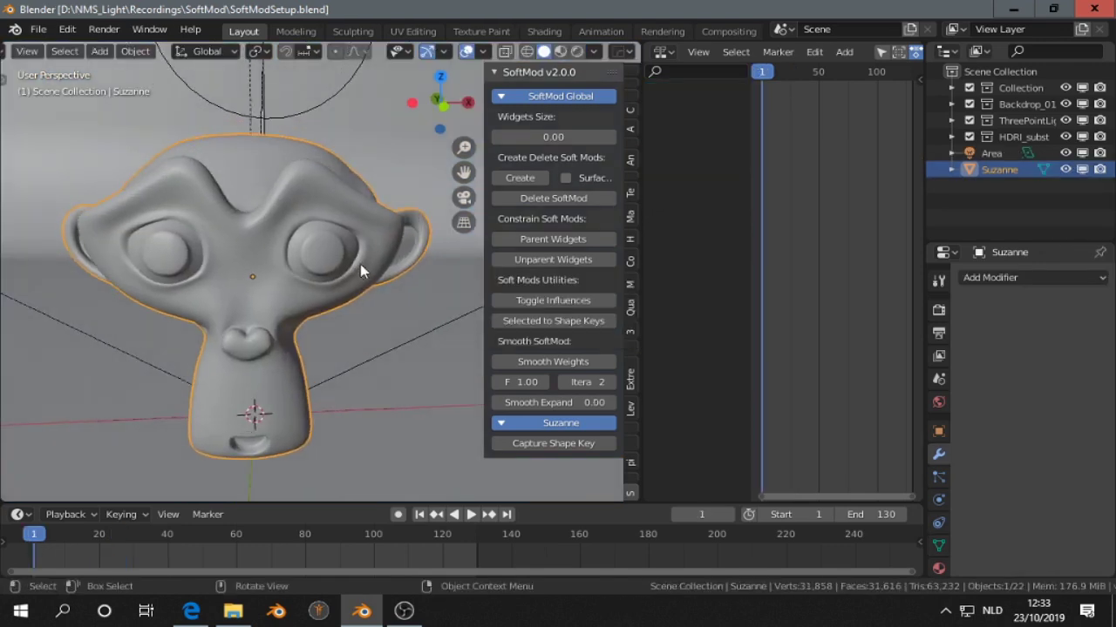
Step: Switch the viewport to rendered shading and create a SoftMod on Suzanne's left eye
left_click(578, 51)
mouse_move(349, 218)
middle_mouse_down()
mouse_move(410, 224)
mouse_move(454, 209)
middle_mouse_up()
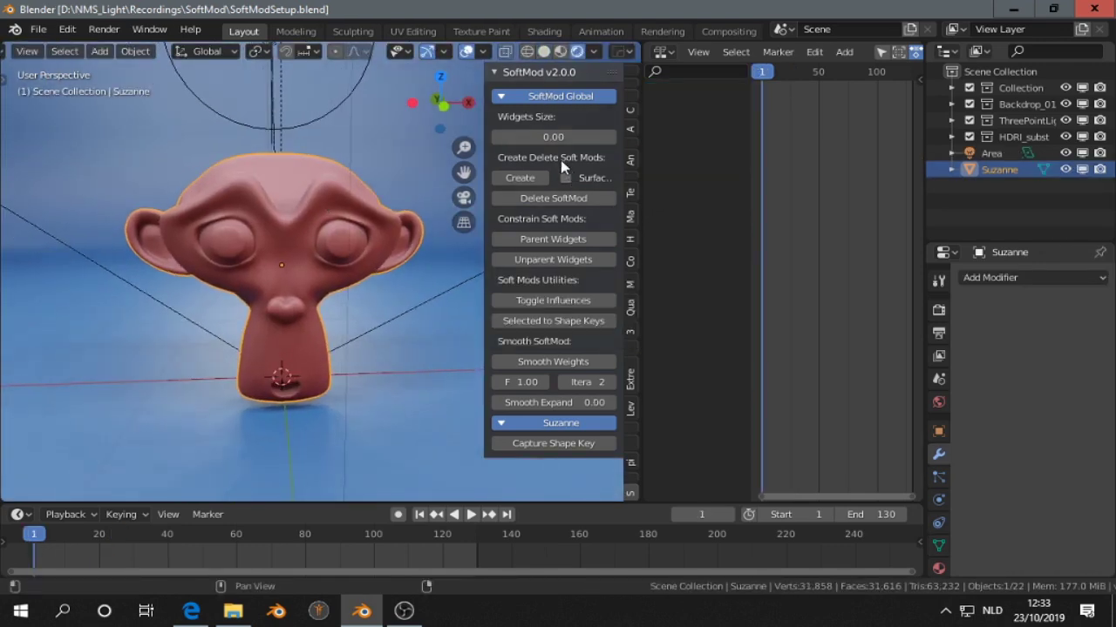
left_click(520, 178)
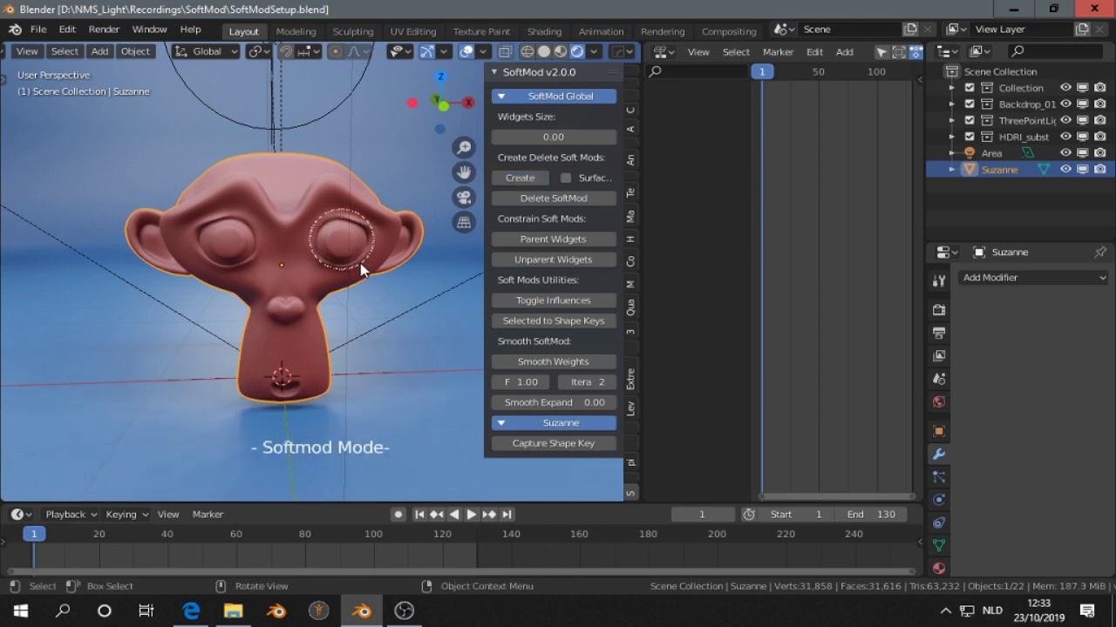
left_click(387, 297)
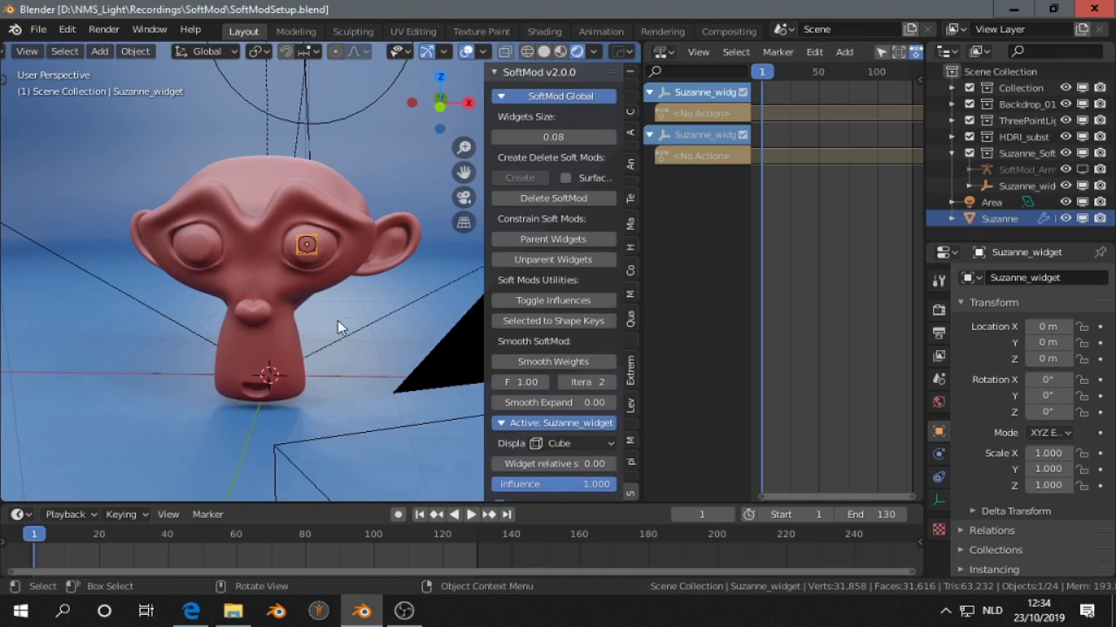
Step: Keyframe the eye widget's LocRotScale at frame 1, and again at frame 20 with its scale enlarged to about 2.02
key("i")
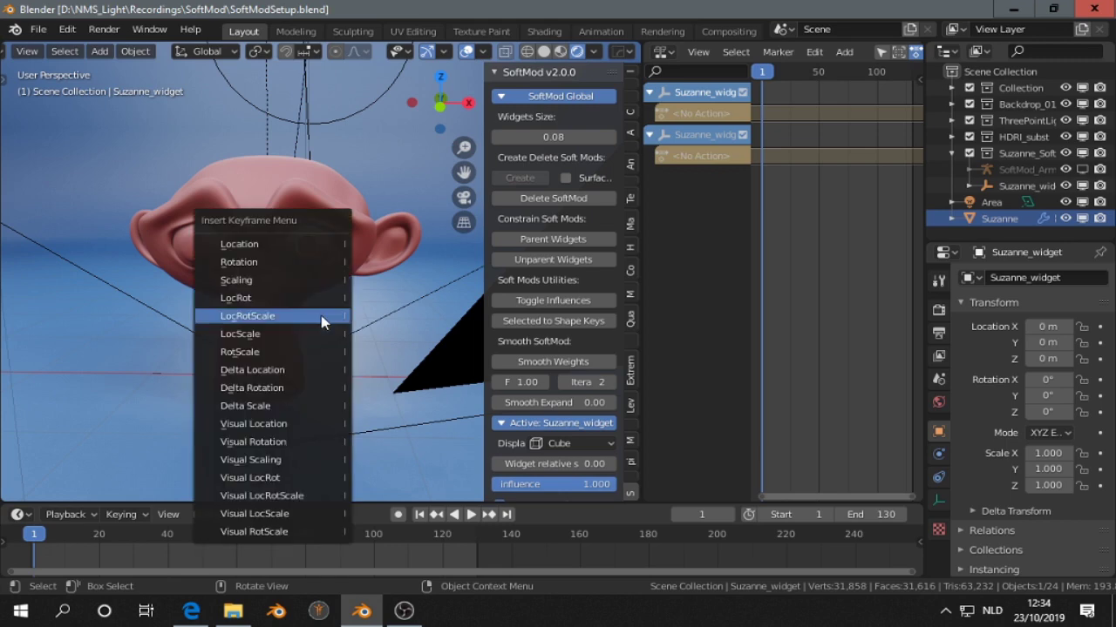
left_click(321, 317)
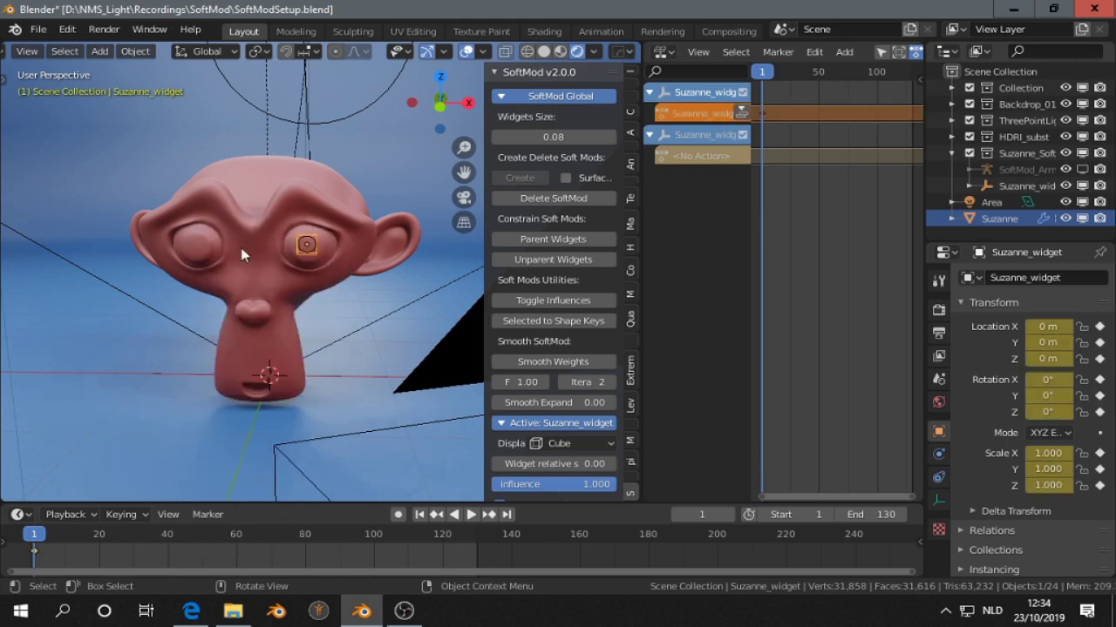
left_click(100, 532)
key("s")
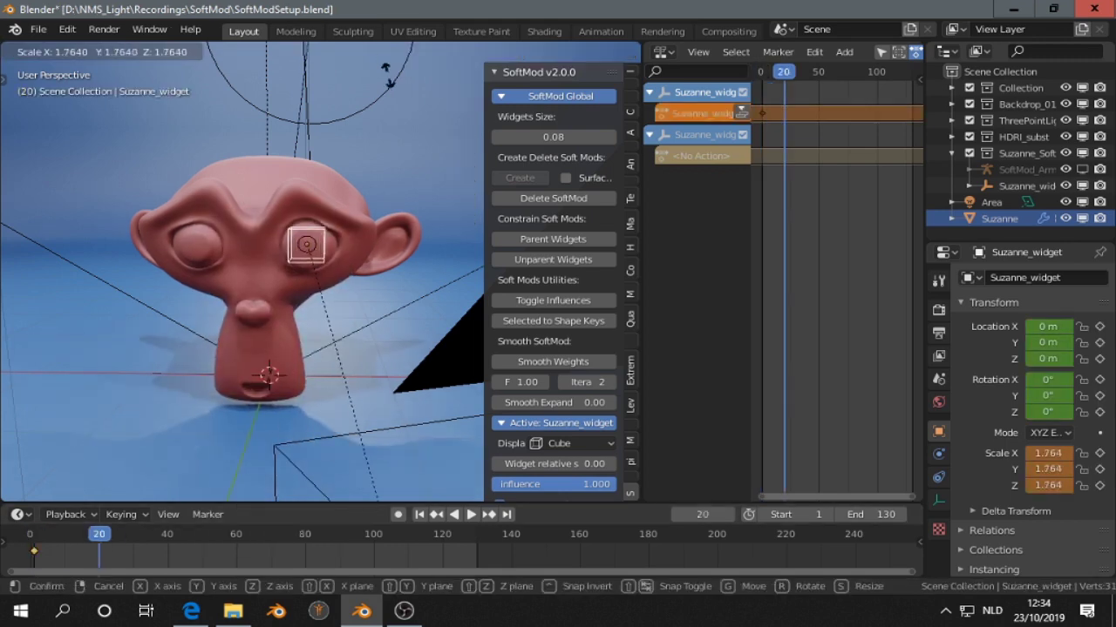
left_click(367, 185)
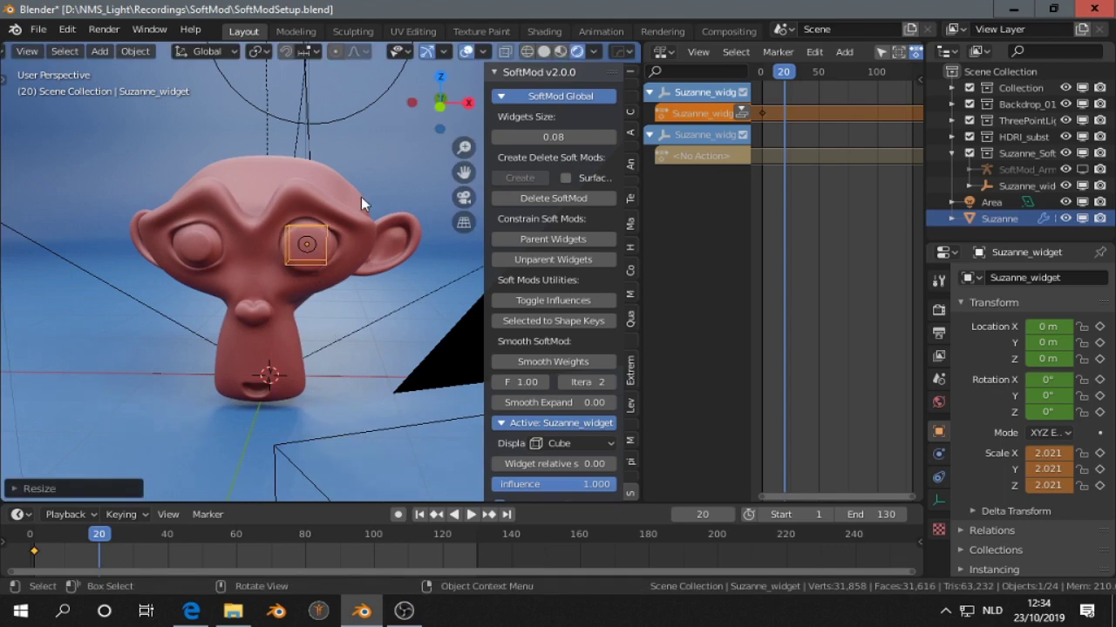
key("i")
left_click(361, 197)
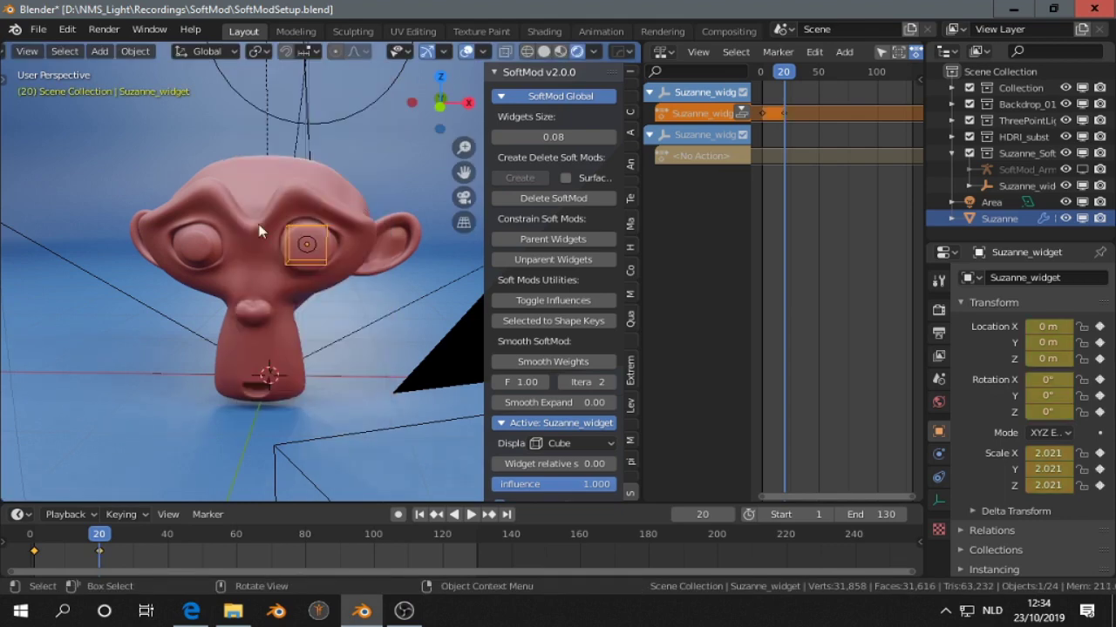
Step: At frame 40, shrink the eye widget to a scale of about 1.25 and insert a LocRotScale keyframe
left_click(168, 544)
key("s")
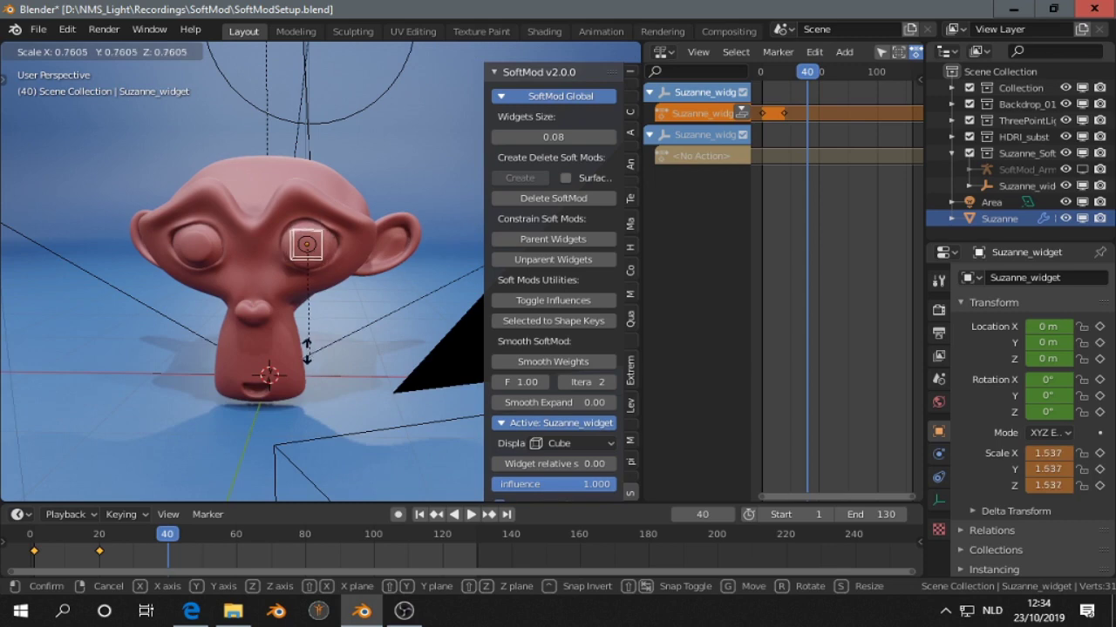
left_click(307, 331)
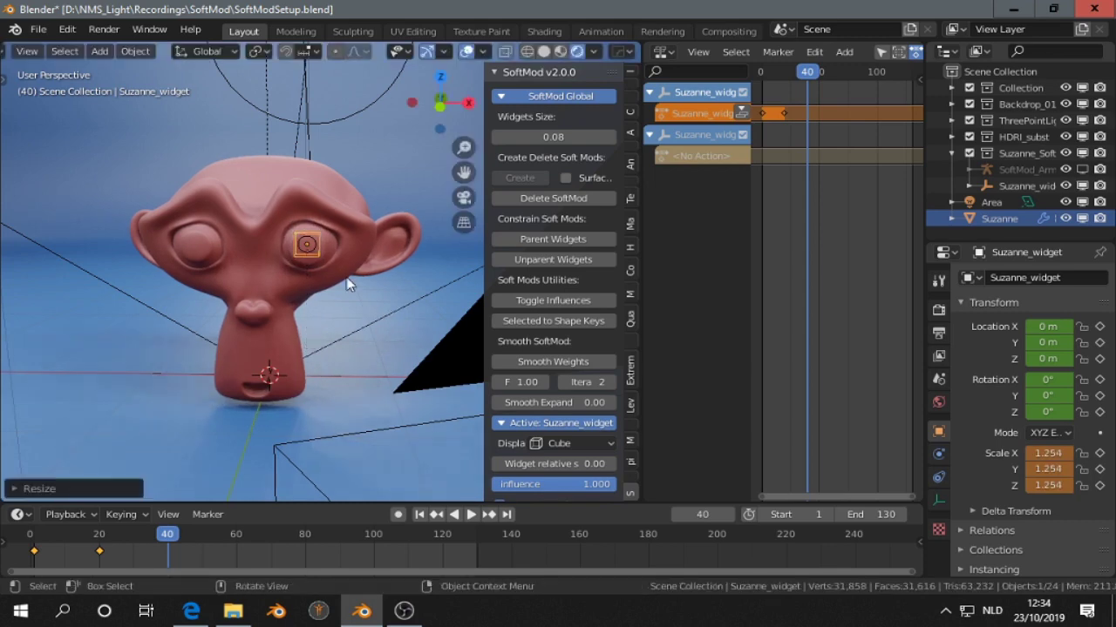
key("i")
left_click(318, 255)
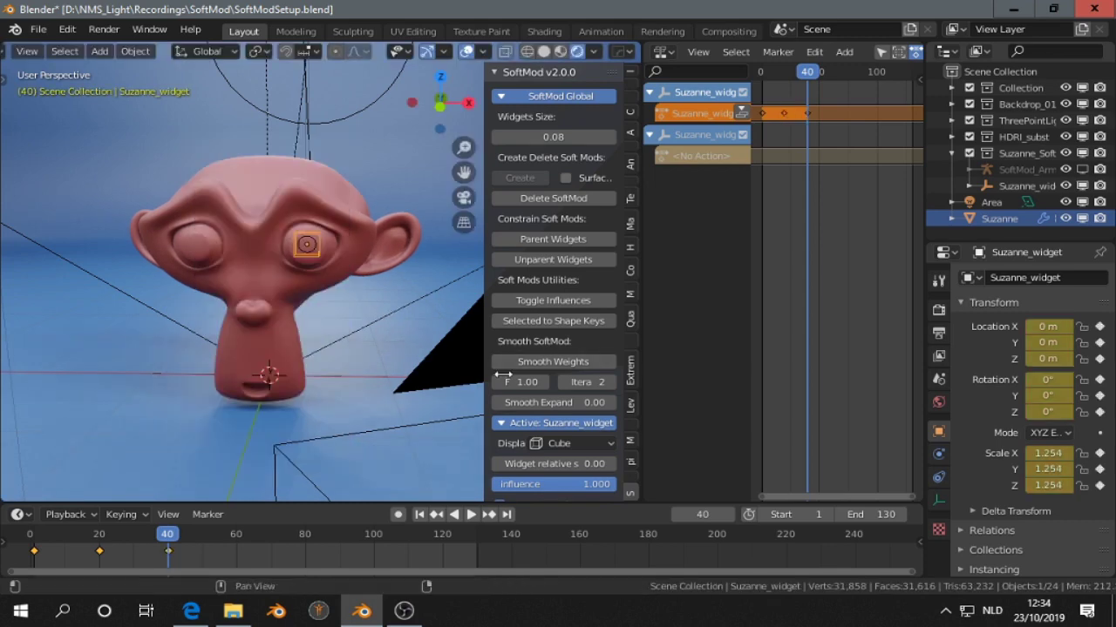
Step: Activate symmetry for the eye widget and play the animation from the first frame
scroll(505, 373, "down", 5)
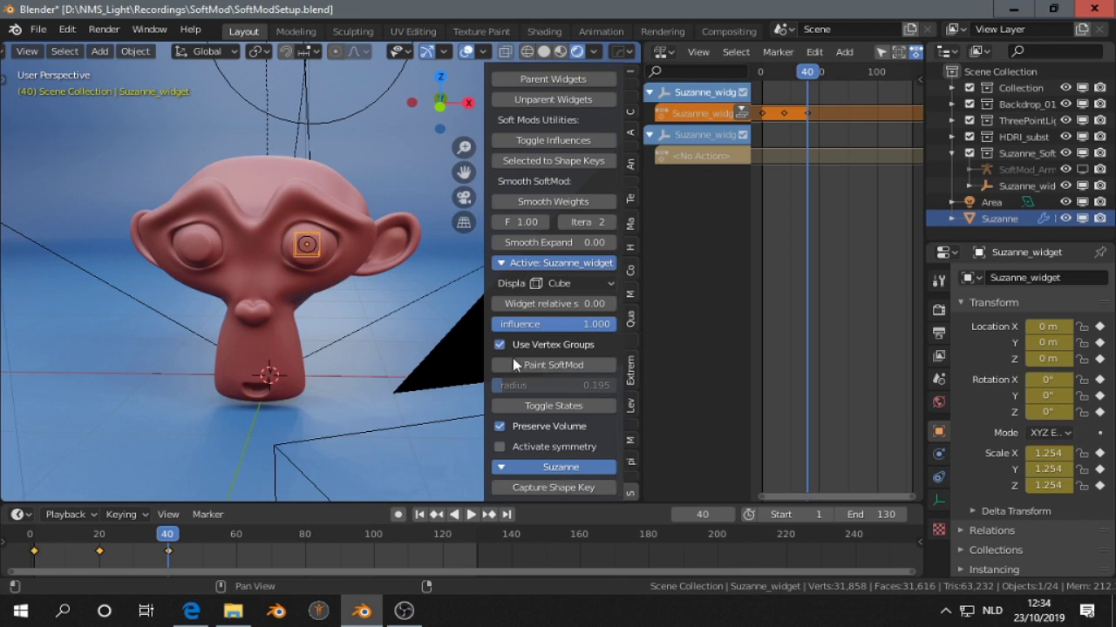
left_click(500, 447)
scroll(541, 455, "down", 1)
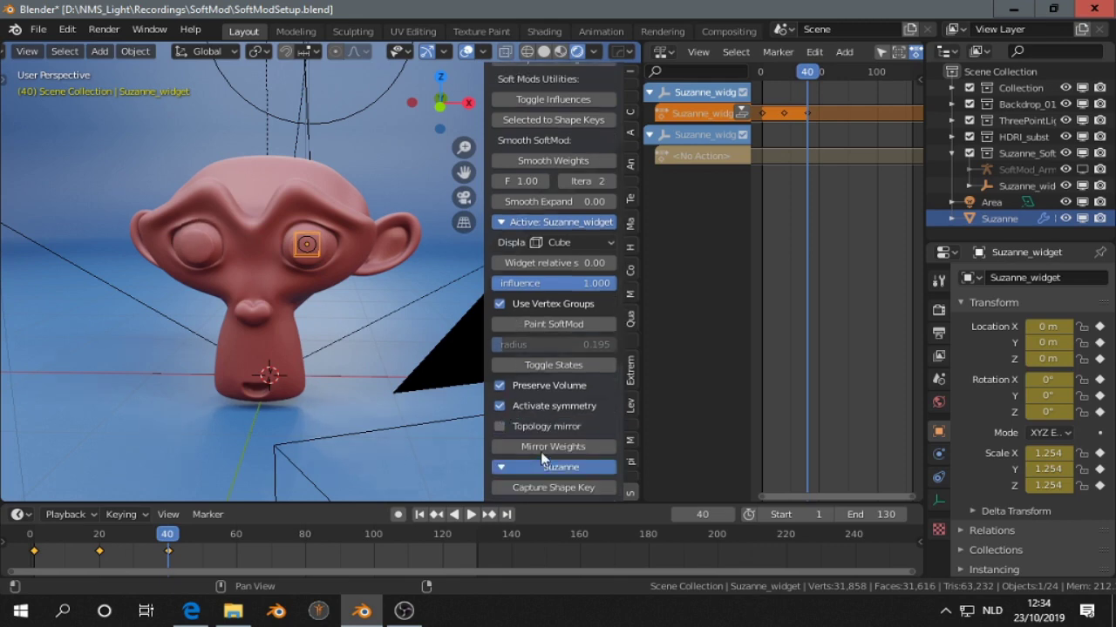
left_click(419, 514)
left_click(470, 515)
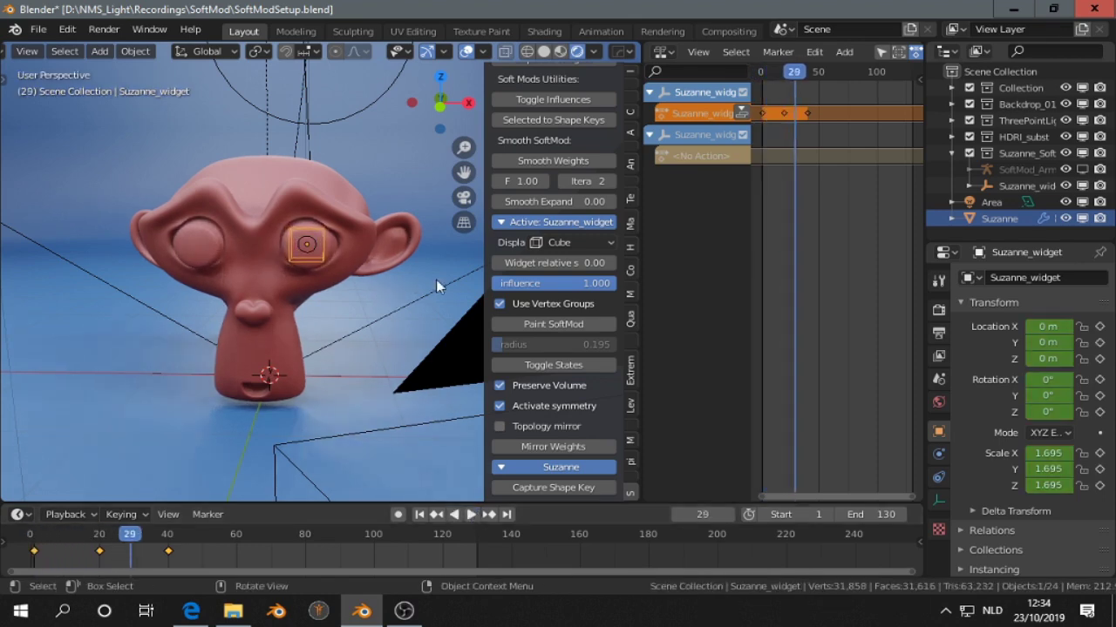
Step: Try pushing the eye widget's action down into a strip in the Nonlinear Animation editor
left_click(660, 52)
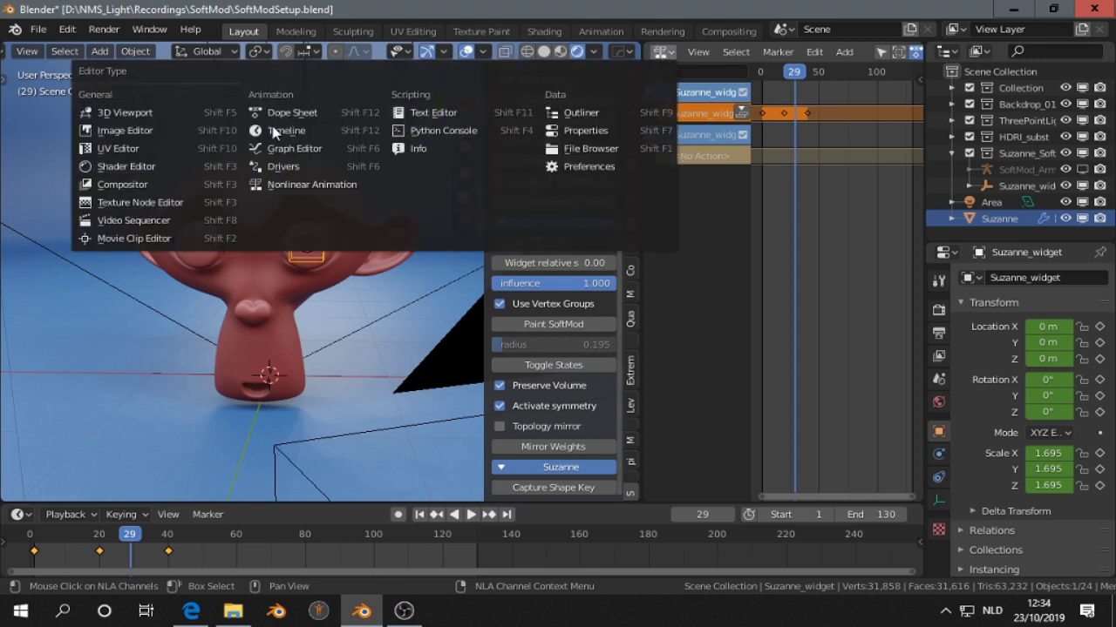
left_click(322, 186)
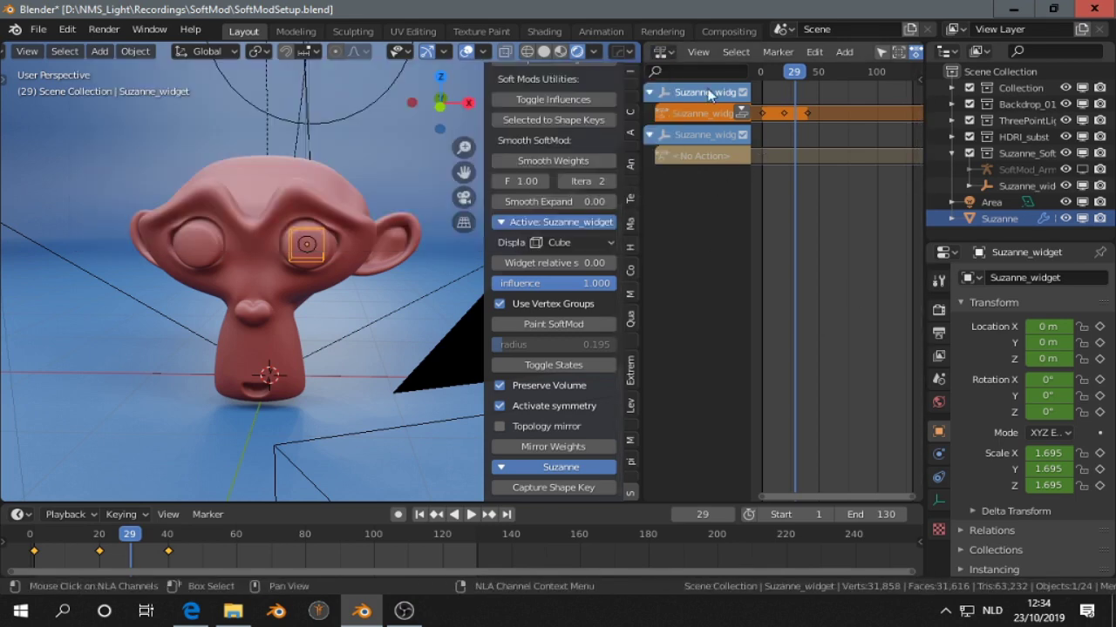
left_click(740, 113)
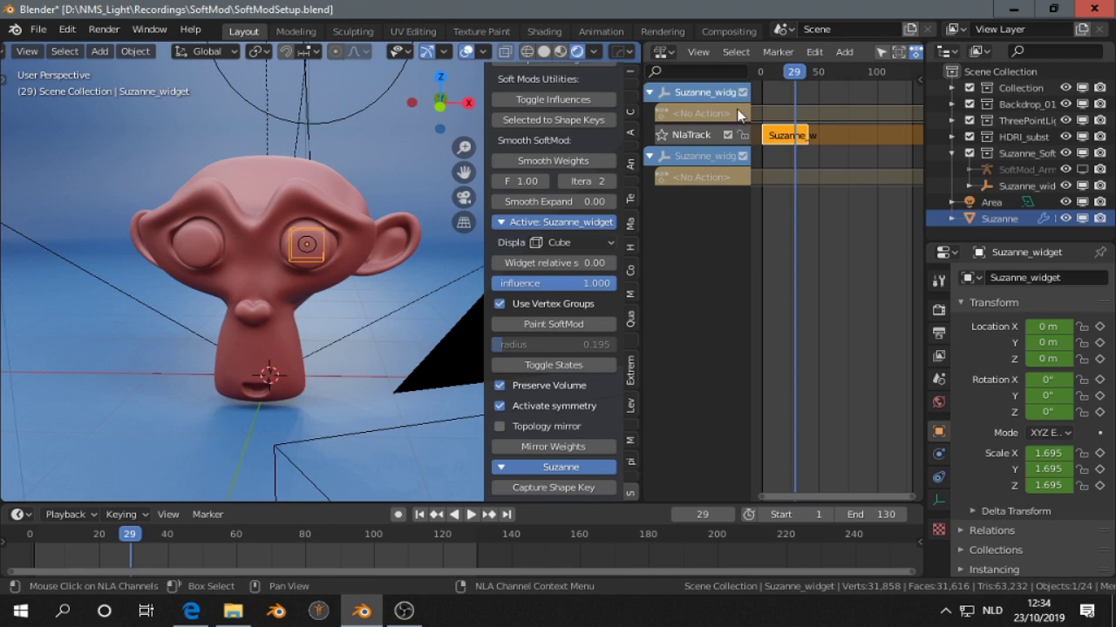
key("ctrl+z")
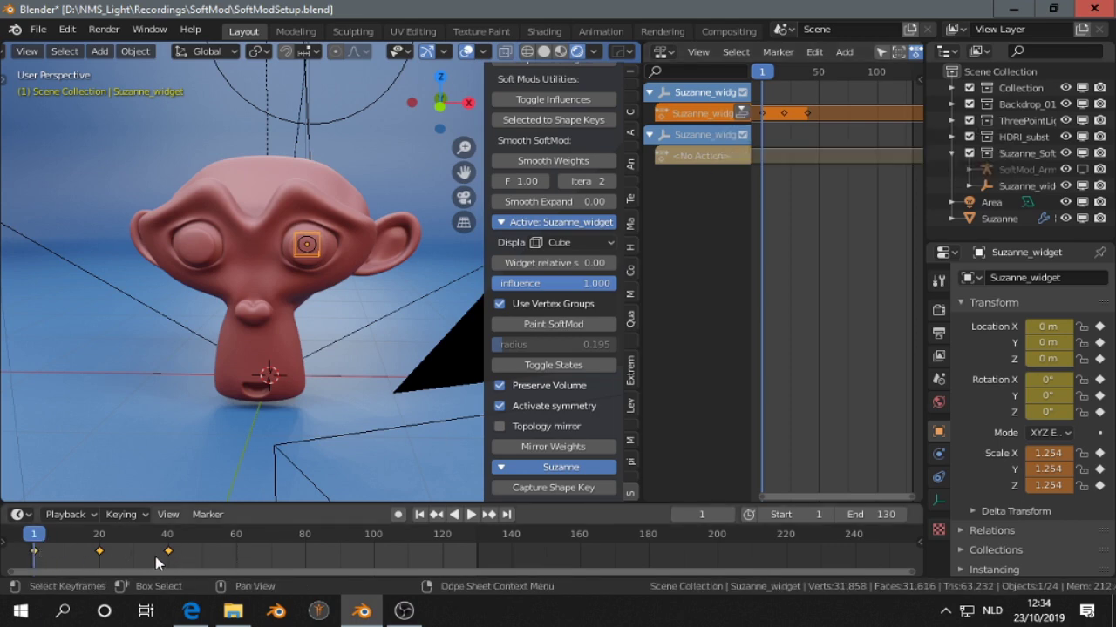
Step: Push the eye widget's action down into an NLA strip and place a duplicate of it at about frame 41
left_click(741, 113)
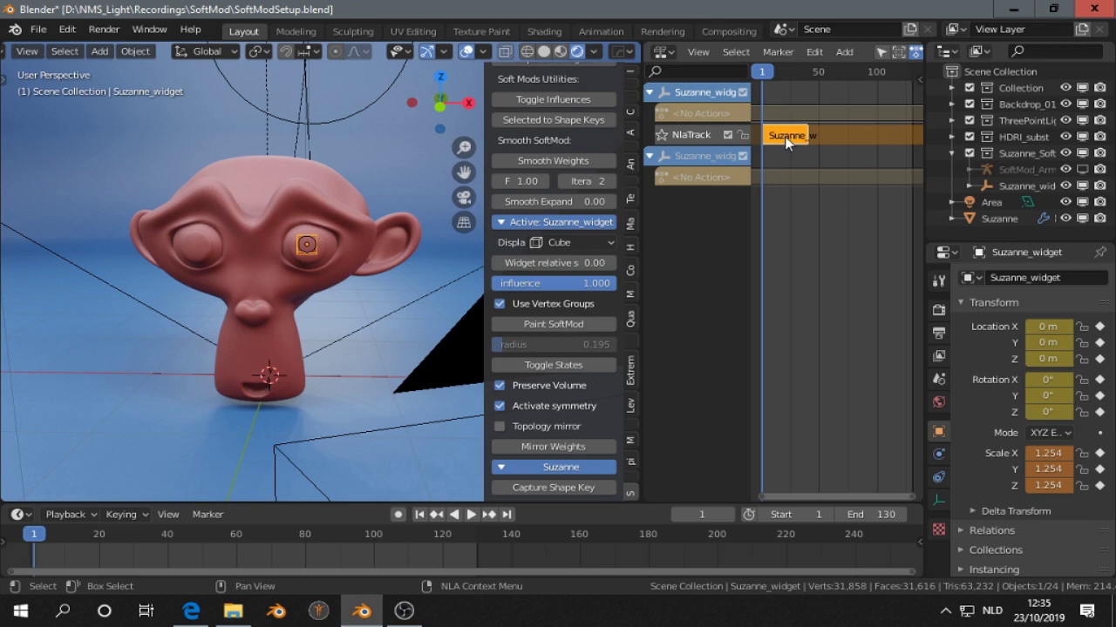
key("shift+d")
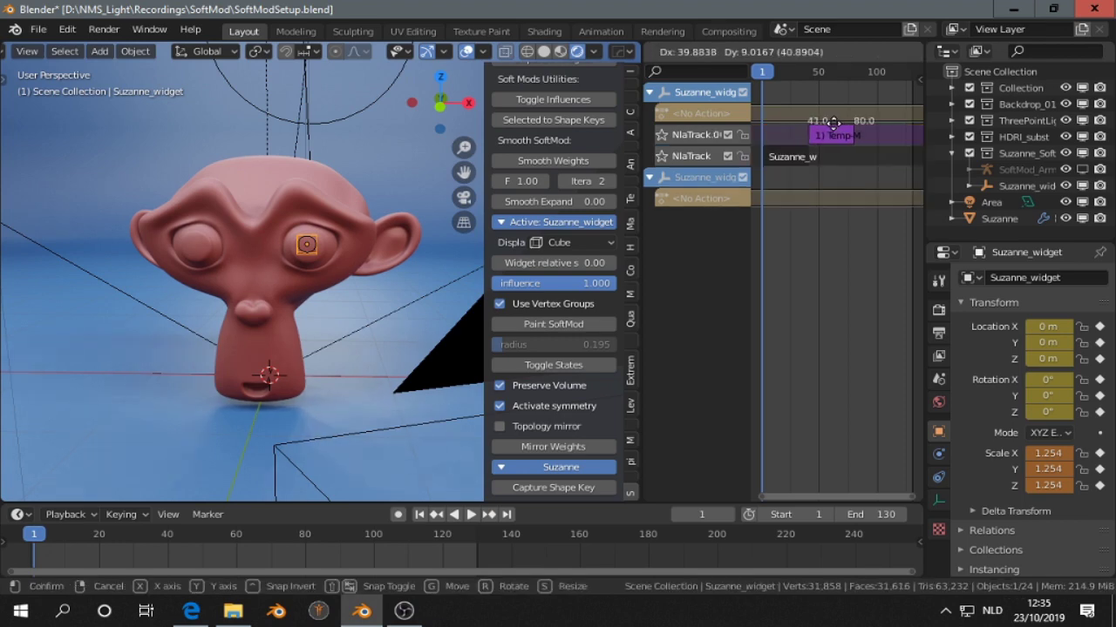
left_click(826, 126)
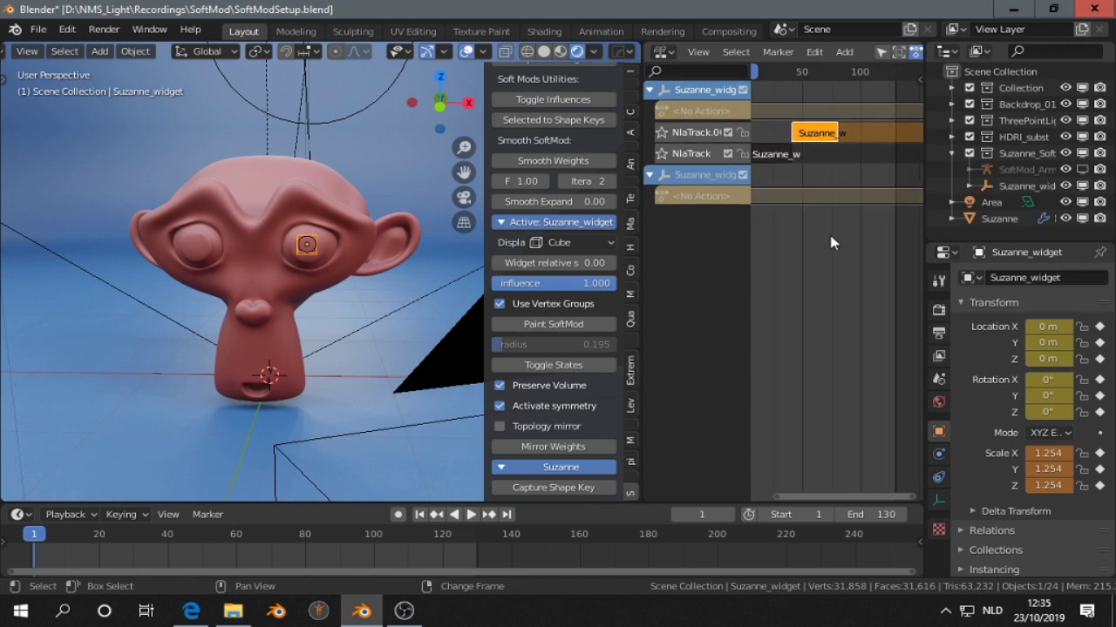
Step: Duplicate the strip once more to start at about frame 83, and play the repeated animation, stopping at frame 86
key("shift+d")
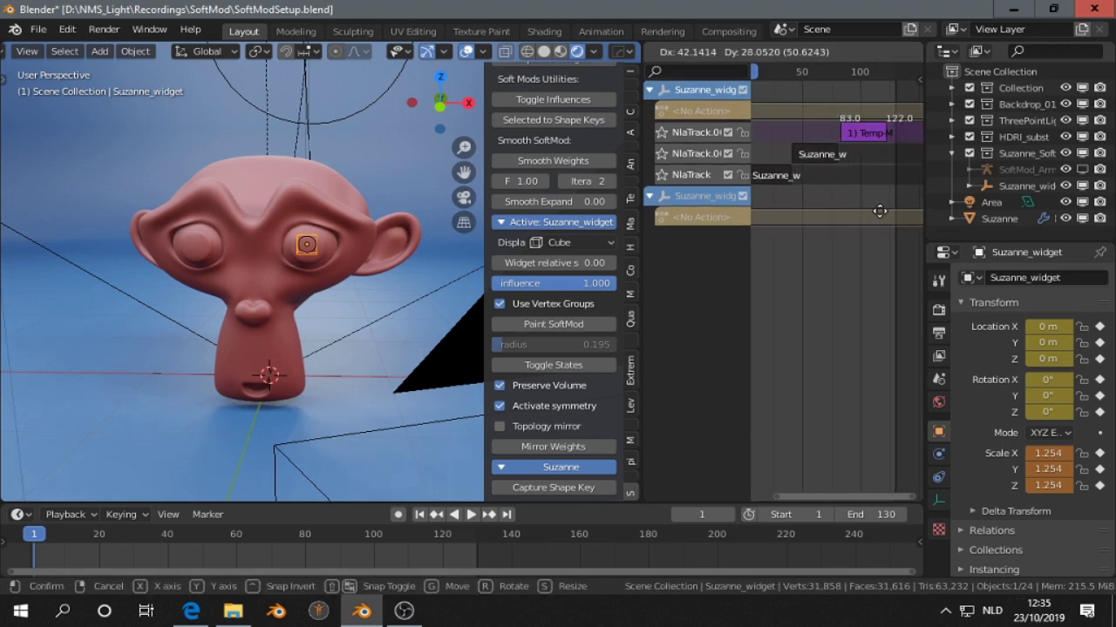
left_click(879, 211)
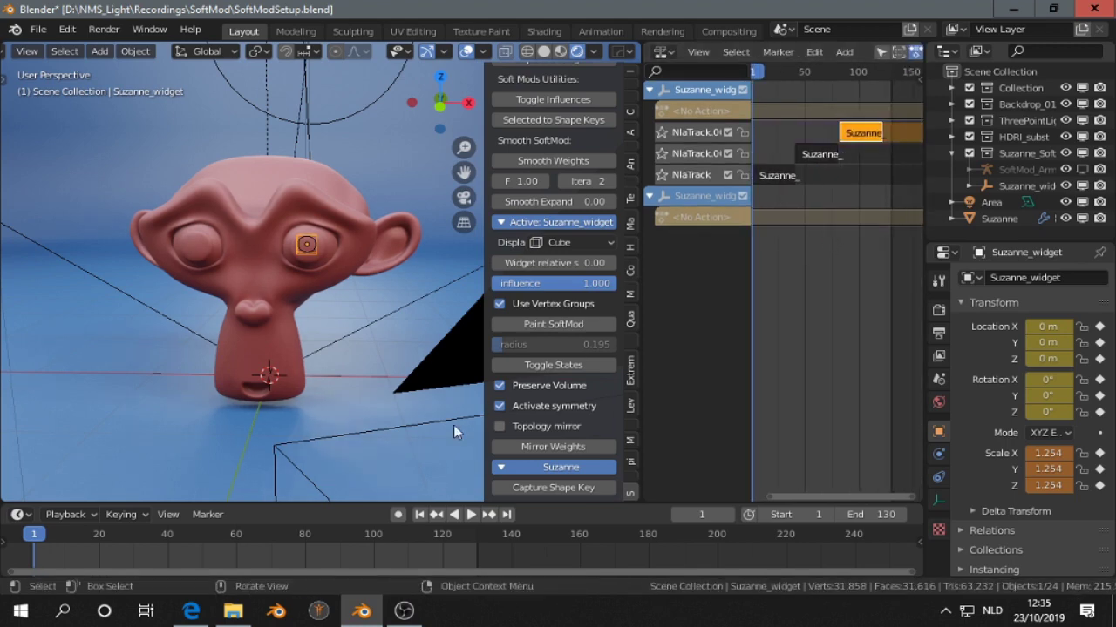
left_click(469, 514)
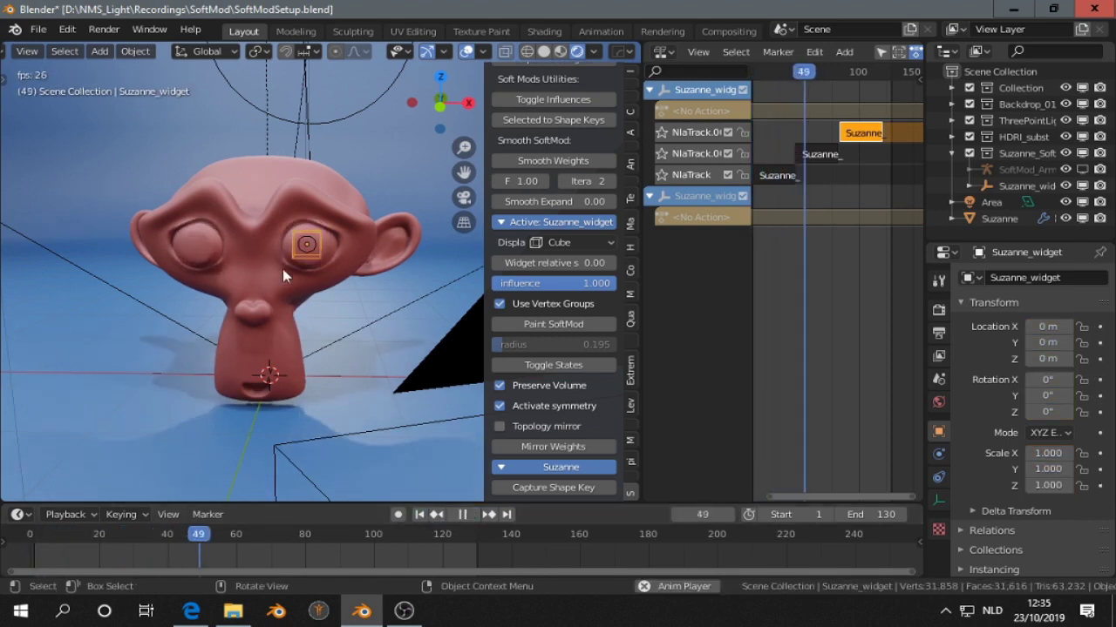
left_click(462, 514)
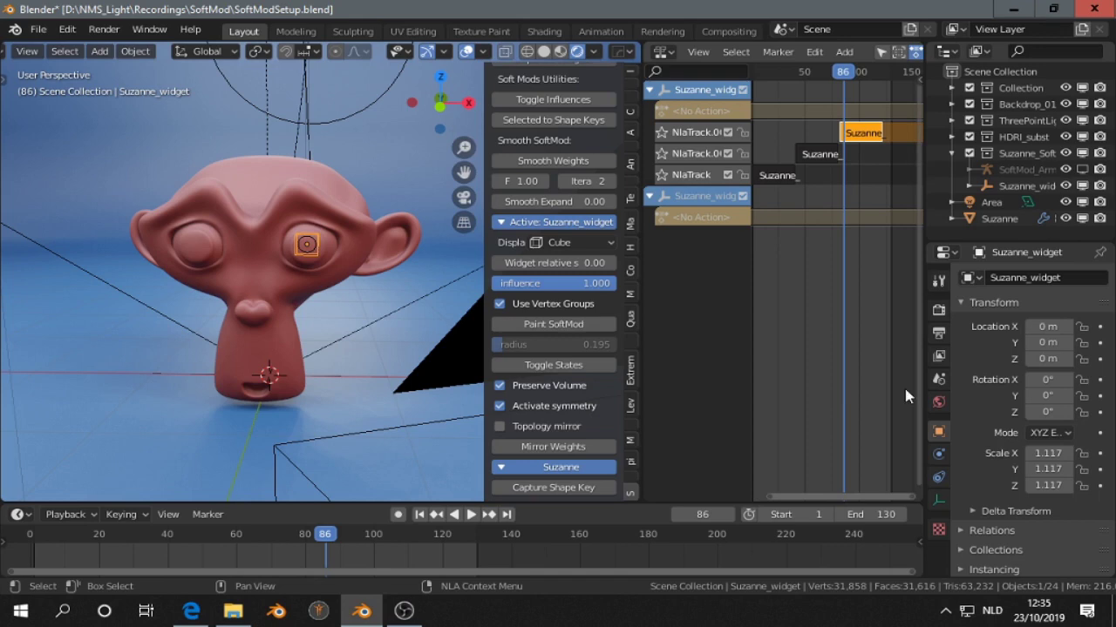